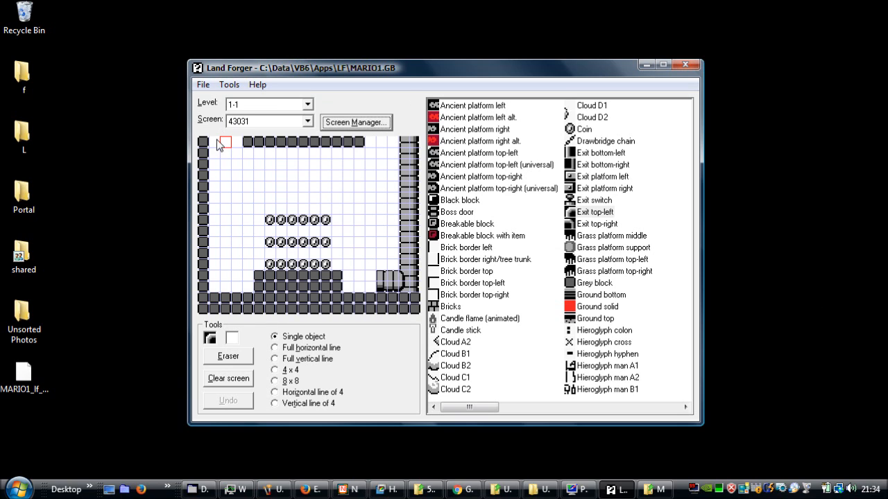
Step: Open level 3-3 and view its screens 56705 and 56815
{"action": "left_click", "coordinate": [244, 106]}
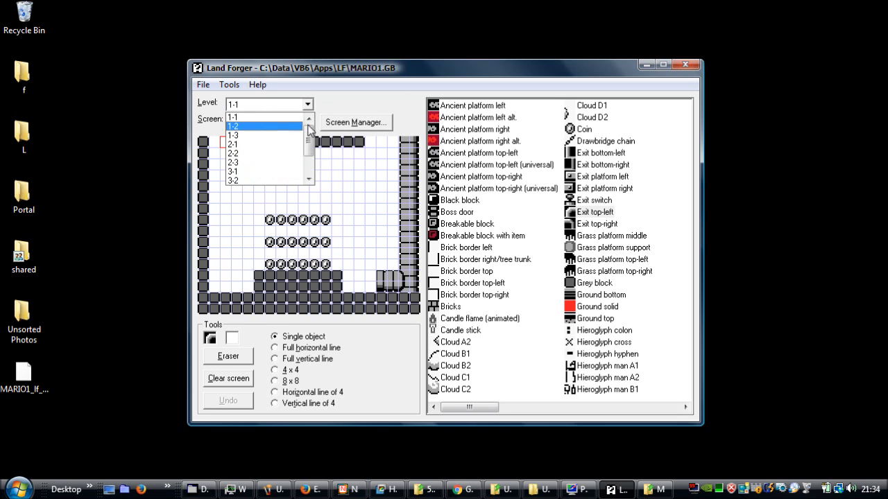
{"action": "left_click_drag", "start_coordinate": [310, 133], "coordinate": [308, 156]}
{"action": "left_click", "coordinate": [269, 154]}
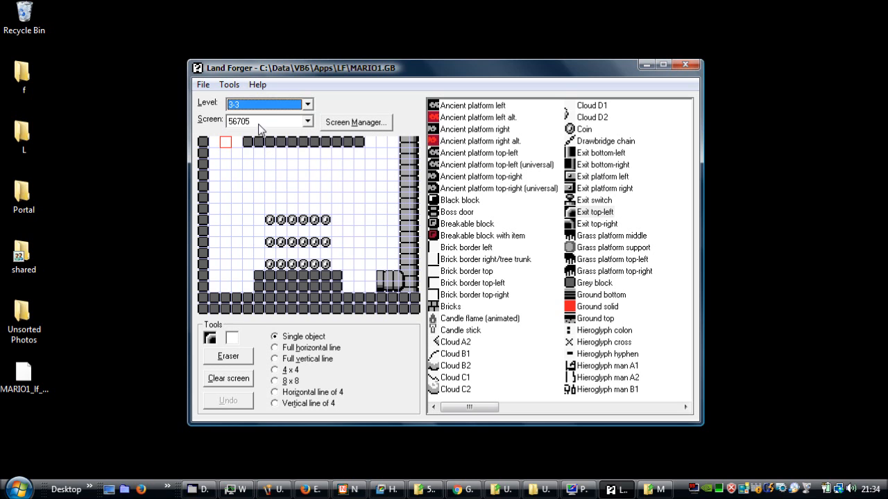
{"action": "left_click", "coordinate": [260, 122]}
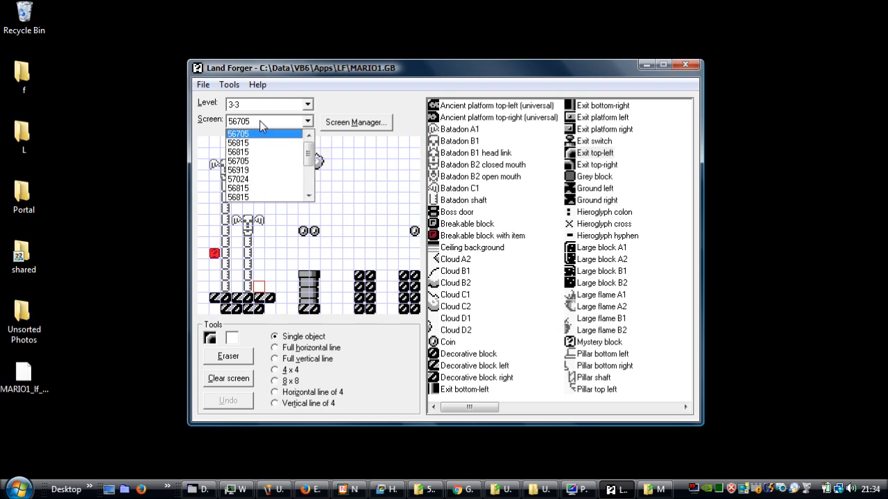
{"action": "left_click", "coordinate": [261, 161]}
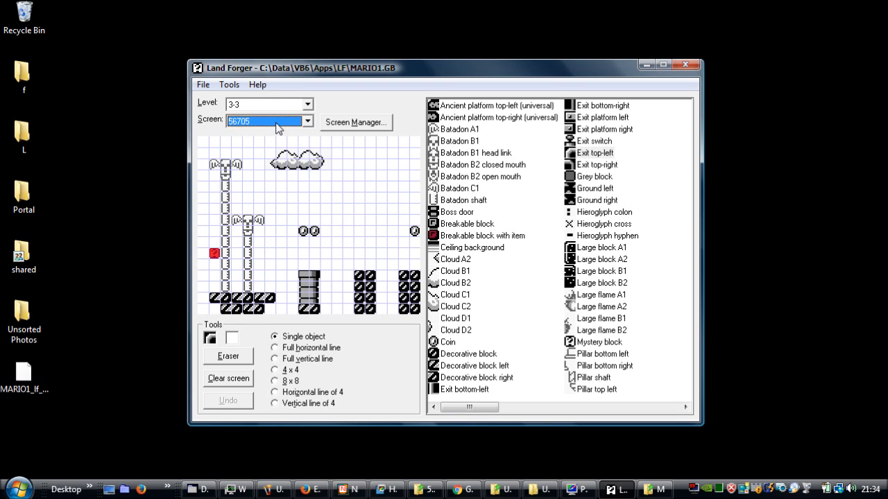
{"action": "left_click", "coordinate": [276, 128]}
{"action": "left_click", "coordinate": [275, 162]}
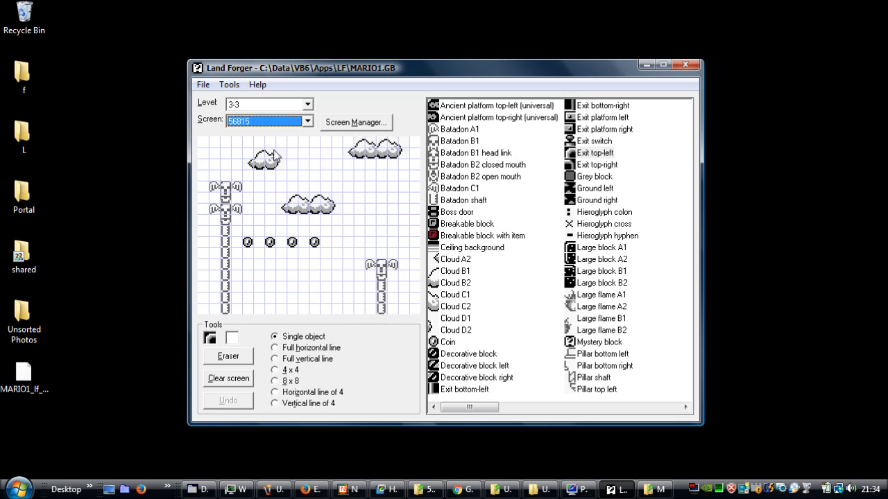
Step: View screens 57666 and 57422 of level 3-3
{"action": "left_click", "coordinate": [288, 124]}
{"action": "scroll", "coordinate": [276, 185], "scroll_direction": "down", "scroll_amount": 1}
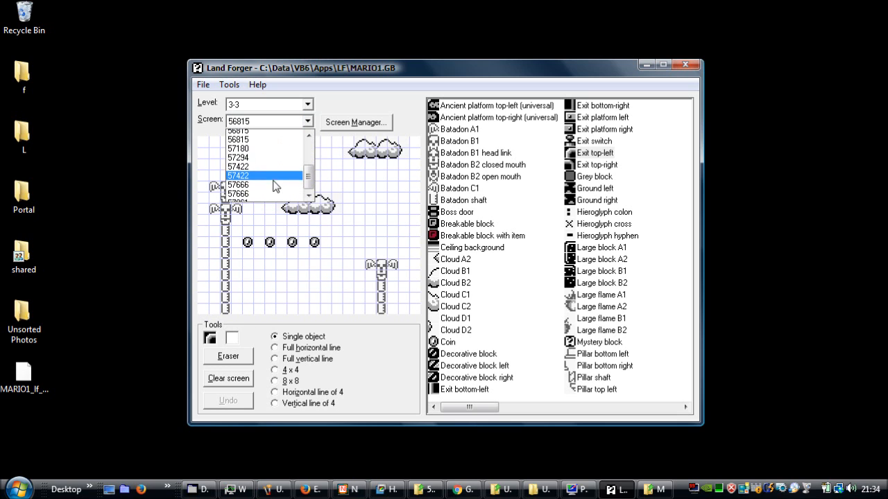
{"action": "left_click", "coordinate": [260, 188]}
{"action": "left_click", "coordinate": [255, 123]}
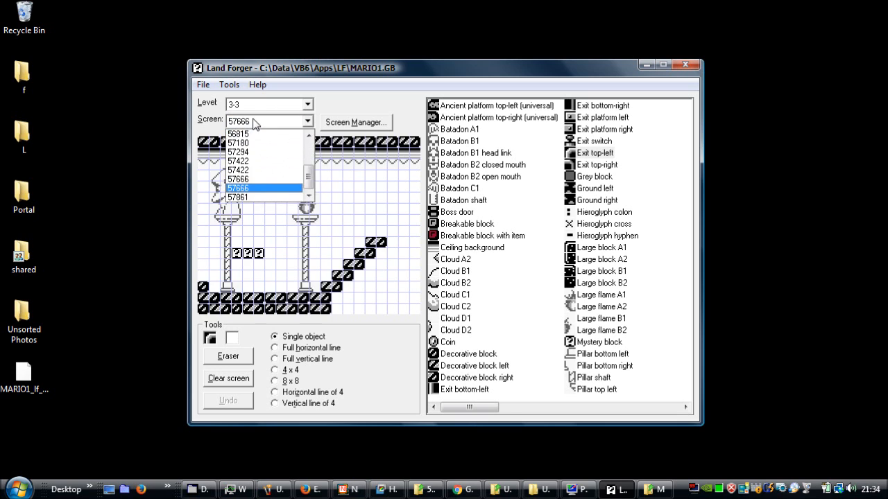
{"action": "left_click", "coordinate": [260, 168]}
Step: Return to level 1-1, view screen 43207 and open the first screen listed as 41662
{"action": "left_click", "coordinate": [291, 104]}
{"action": "scroll", "coordinate": [254, 132], "scroll_direction": "up", "scroll_amount": 1}
{"action": "left_click", "coordinate": [250, 117]}
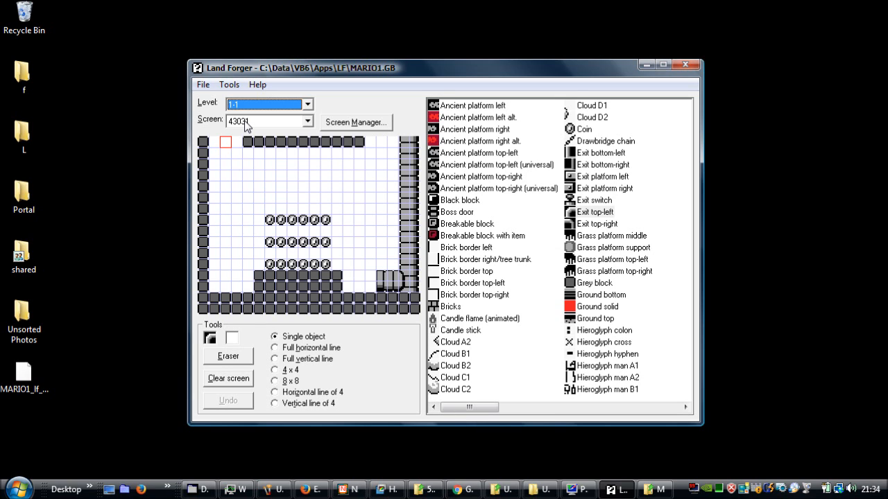
{"action": "left_click", "coordinate": [246, 123]}
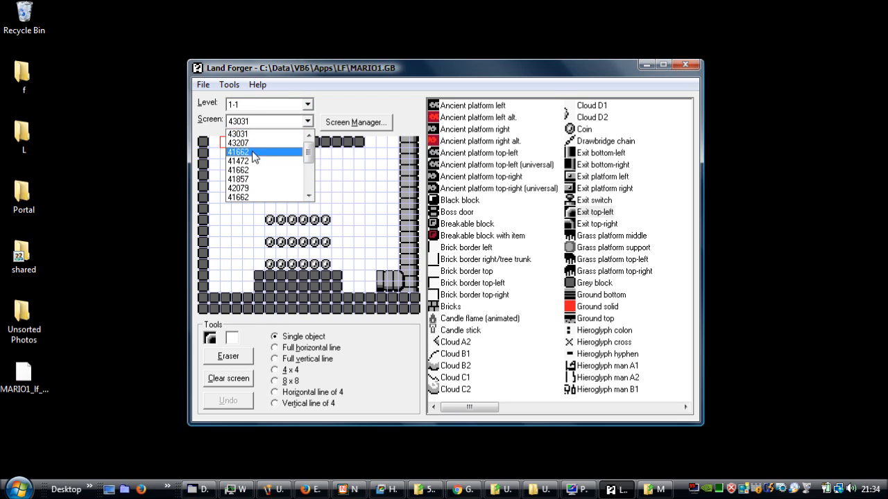
{"action": "left_click", "coordinate": [260, 143]}
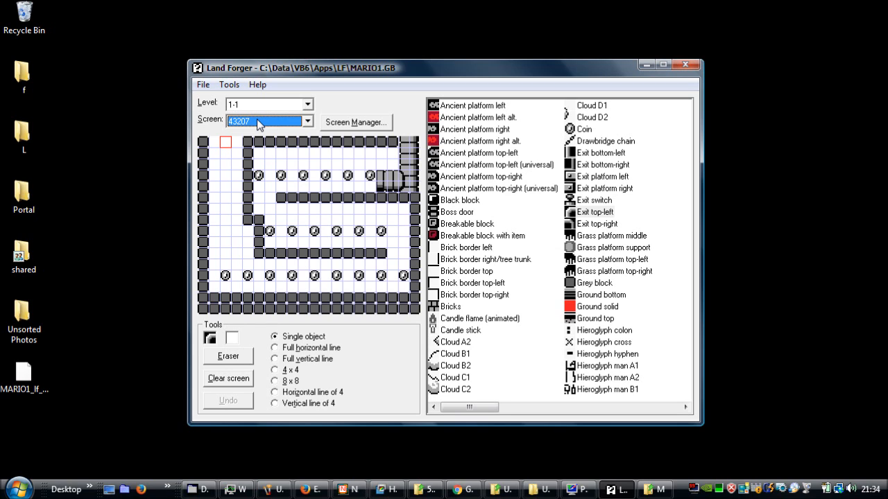
{"action": "left_click", "coordinate": [257, 119]}
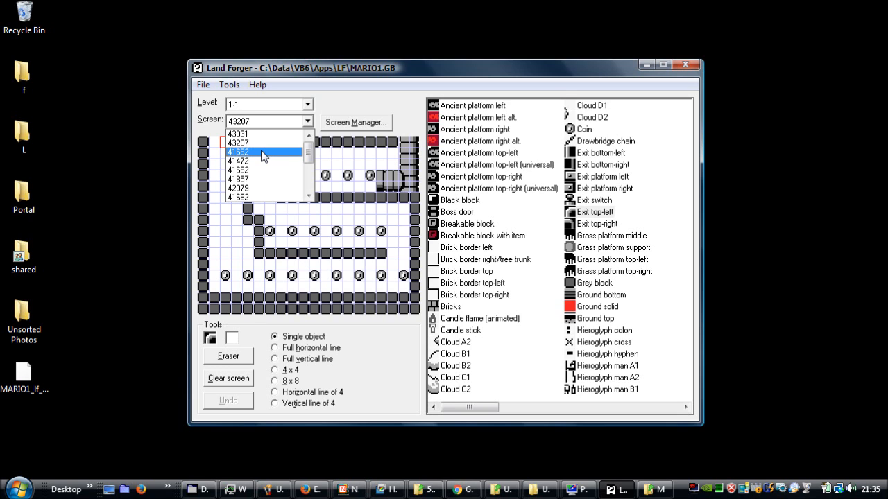
{"action": "left_click", "coordinate": [262, 153]}
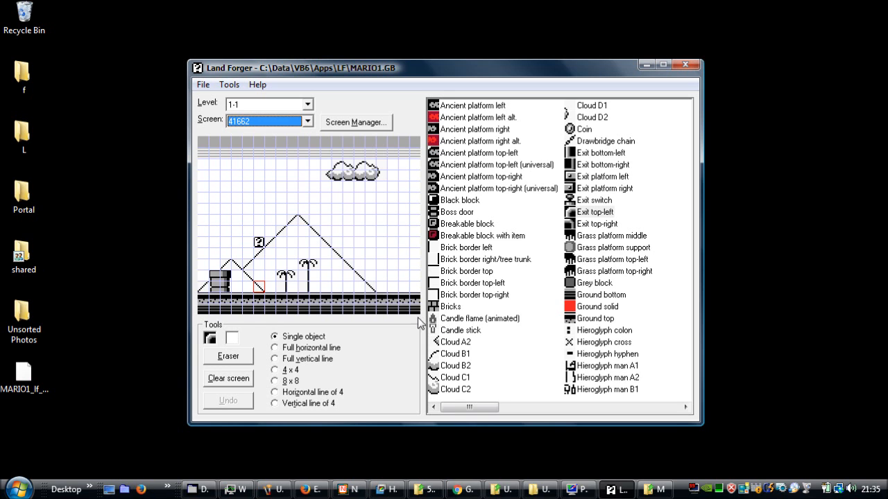
Step: Place single black blocks in a four-row stepped pyramid on the ground, just right of the palm trees
{"action": "left_click_drag", "start_coordinate": [466, 407], "coordinate": [425, 410]}
{"action": "left_click", "coordinate": [452, 200]}
{"action": "left_click", "coordinate": [326, 292]}
{"action": "left_click", "coordinate": [325, 287]}
{"action": "left_click", "coordinate": [338, 275]}
{"action": "left_click", "coordinate": [348, 264]}
{"action": "left_click", "coordinate": [359, 253]}
{"action": "left_click", "coordinate": [370, 264]}
{"action": "left_click", "coordinate": [382, 275]}
{"action": "left_click", "coordinate": [392, 286]}
{"action": "left_click", "coordinate": [338, 287]}
{"action": "left_click", "coordinate": [348, 276]}
{"action": "left_click", "coordinate": [359, 265]}
{"action": "left_click", "coordinate": [359, 276]}
{"action": "left_click", "coordinate": [370, 275]}
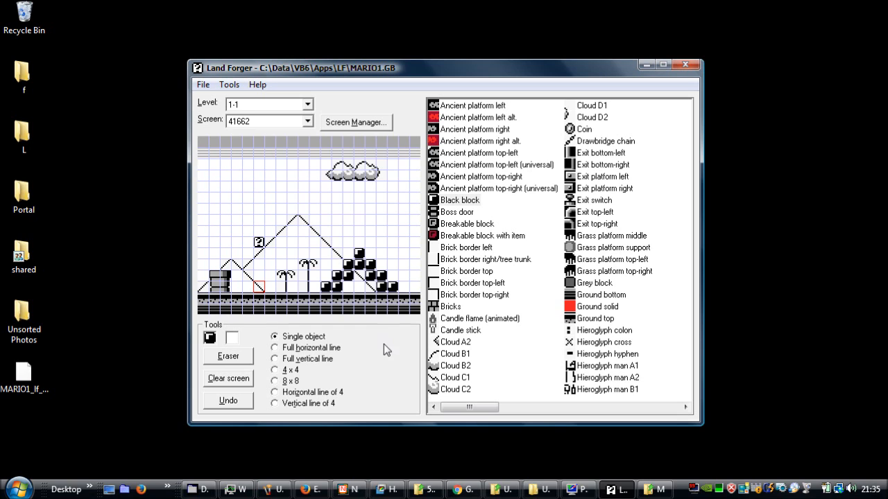
Step: Draw a full horizontal line of bricks across the row just above the large pyramid's peak
{"action": "left_click", "coordinate": [290, 349]}
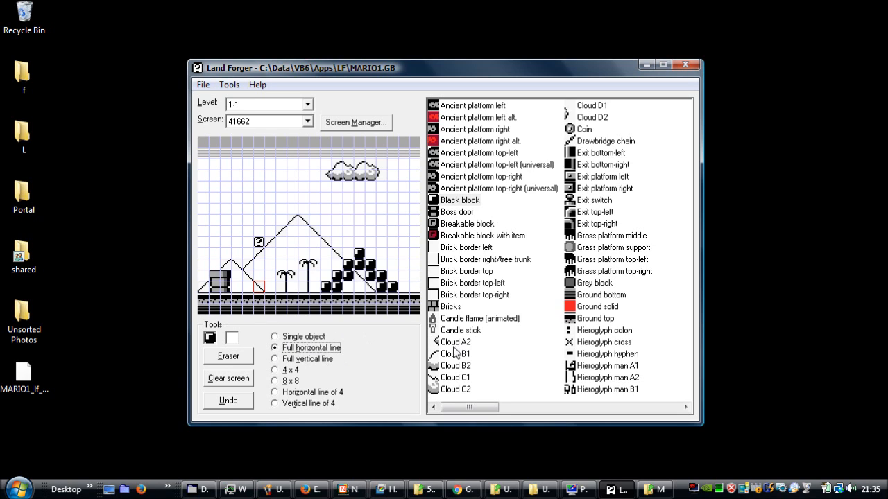
{"action": "left_click", "coordinate": [451, 306]}
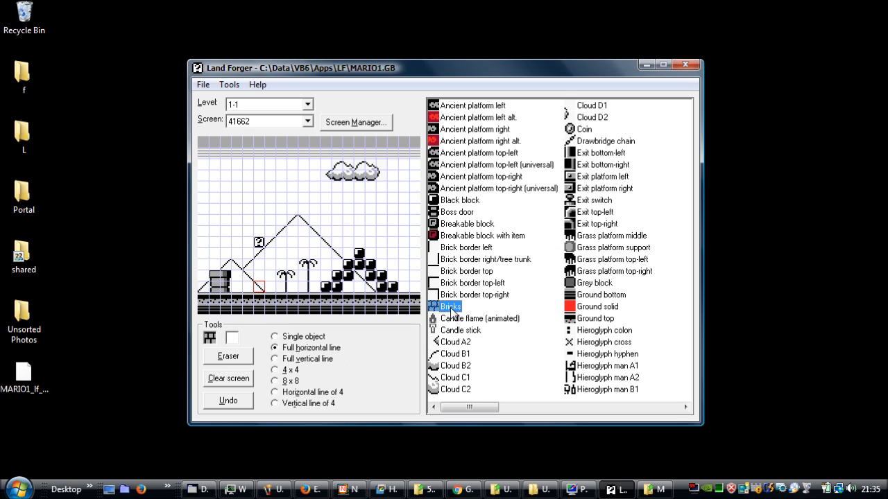
{"action": "left_click", "coordinate": [292, 210]}
Step: Draw a full vertical line of grey blocks in the leftmost column of the screen
{"action": "left_click", "coordinate": [289, 360]}
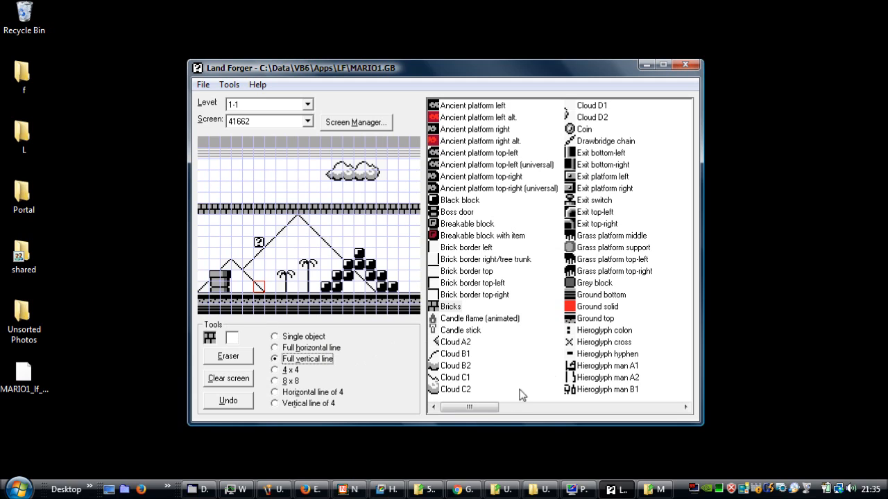
{"action": "left_click", "coordinate": [583, 284]}
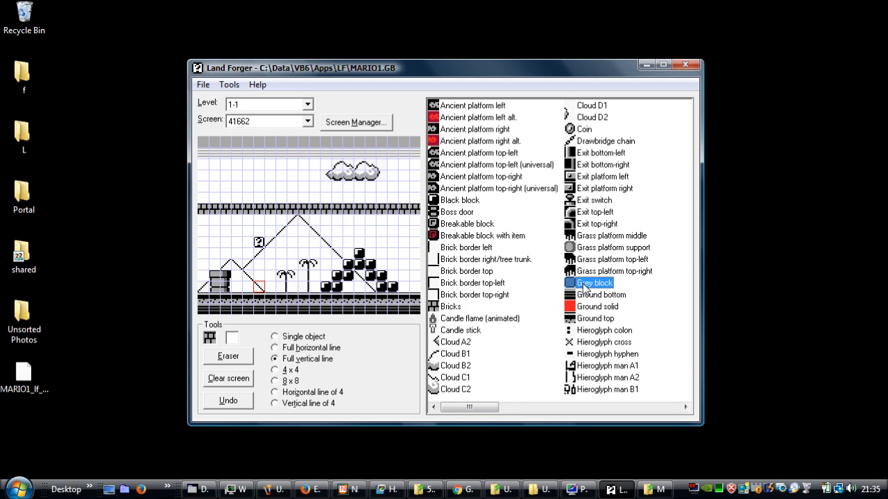
{"action": "left_click", "coordinate": [201, 201]}
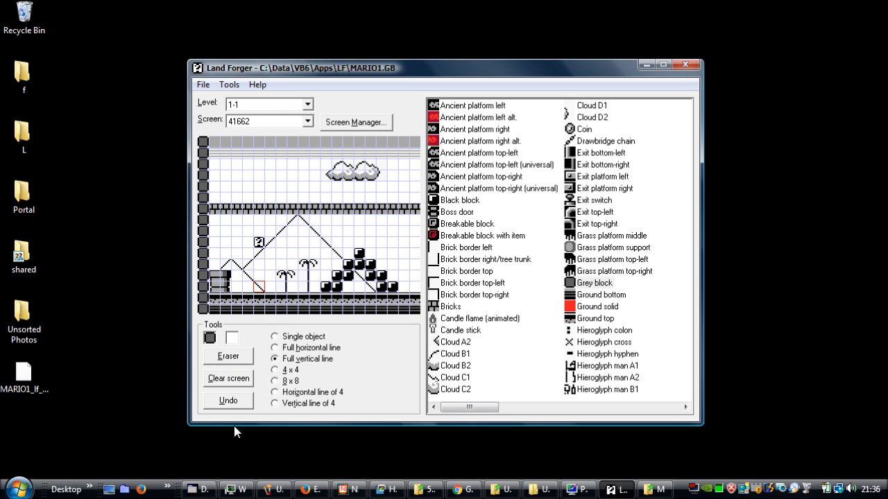
Step: Compare another 41662 entry in level 1-1 with the edited screen and reopen the first 41662 entry
{"action": "left_click", "coordinate": [258, 123]}
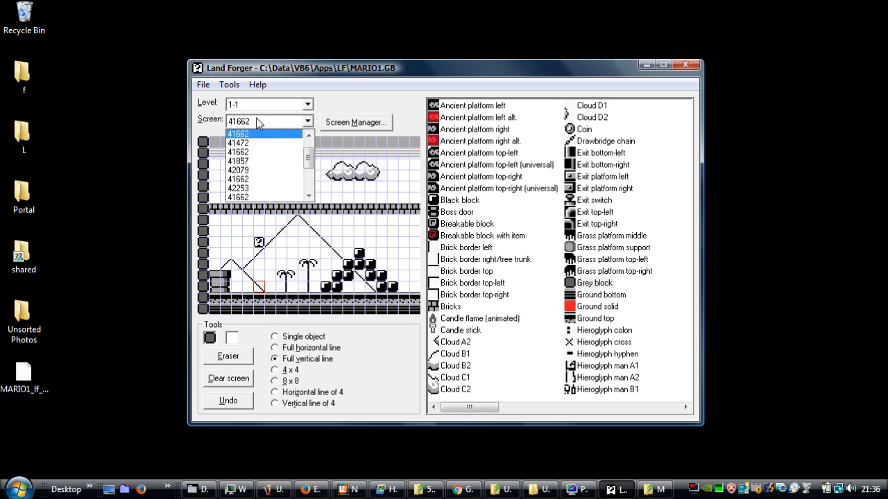
{"action": "left_click", "coordinate": [256, 121]}
{"action": "left_click", "coordinate": [257, 121]}
{"action": "left_click", "coordinate": [254, 179]}
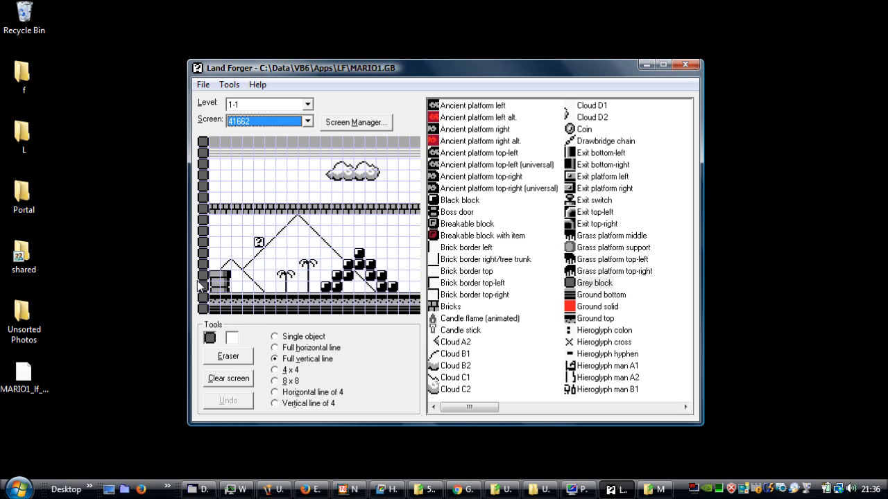
{"action": "left_click", "coordinate": [247, 122]}
{"action": "scroll", "coordinate": [270, 159], "scroll_direction": "up", "scroll_amount": 3}
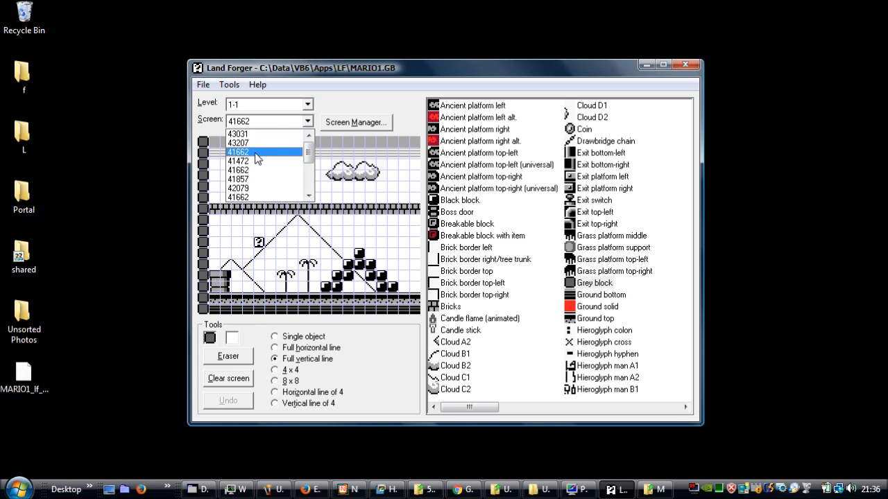
{"action": "left_click", "coordinate": [262, 153]}
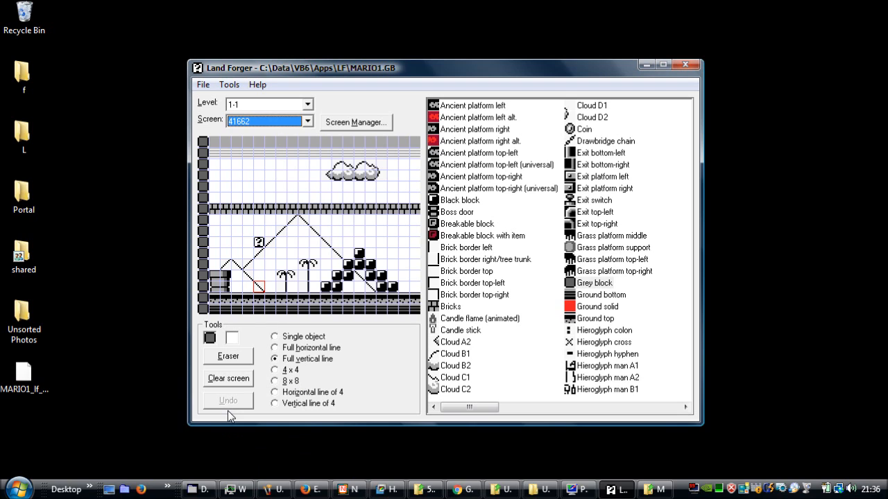
Step: Erase five grey blocks from the leftmost column as single objects, between the brick line and the pipe's height
{"action": "left_click", "coordinate": [300, 337]}
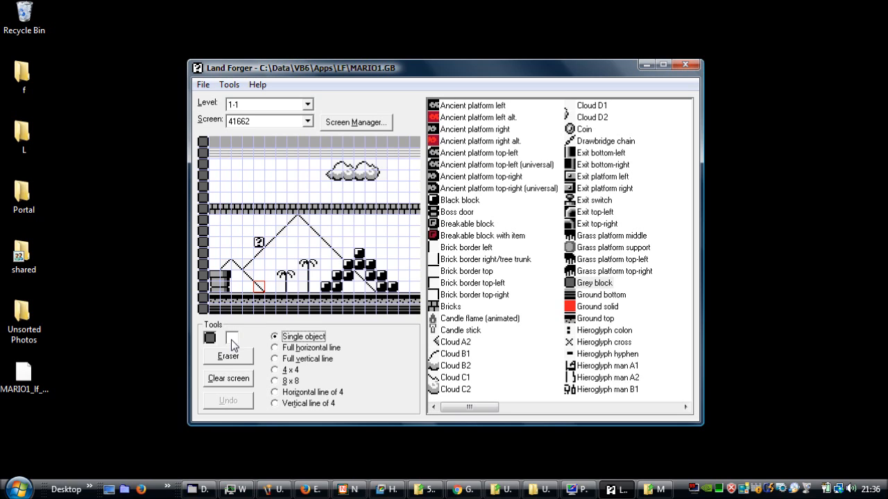
{"action": "mouse_move", "coordinate": [203, 224]}
{"action": "left_mouse_down"}
{"action": "mouse_move", "coordinate": [200, 267]}
{"action": "mouse_move", "coordinate": [175, 283]}
{"action": "left_mouse_up"}
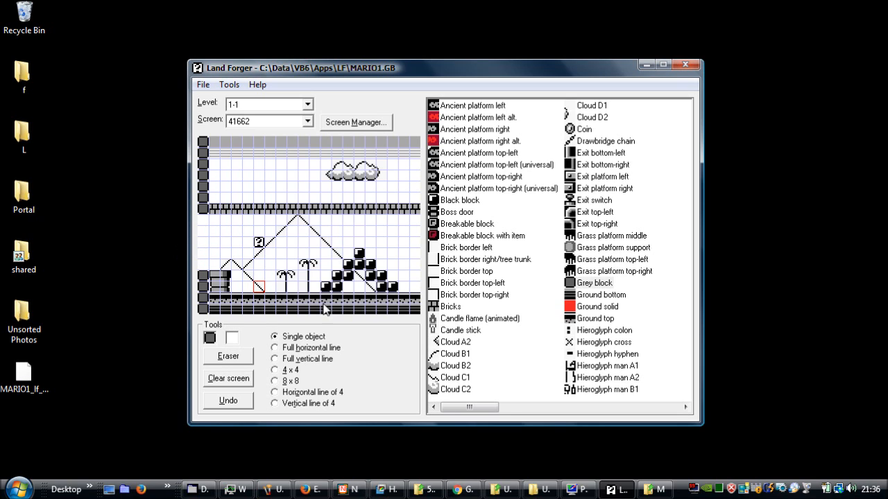
Step: Place a 4 x 4 square of breakable blocks at the top edge, starting in the fifth column
{"action": "left_click", "coordinate": [293, 371]}
{"action": "left_click", "coordinate": [464, 224]}
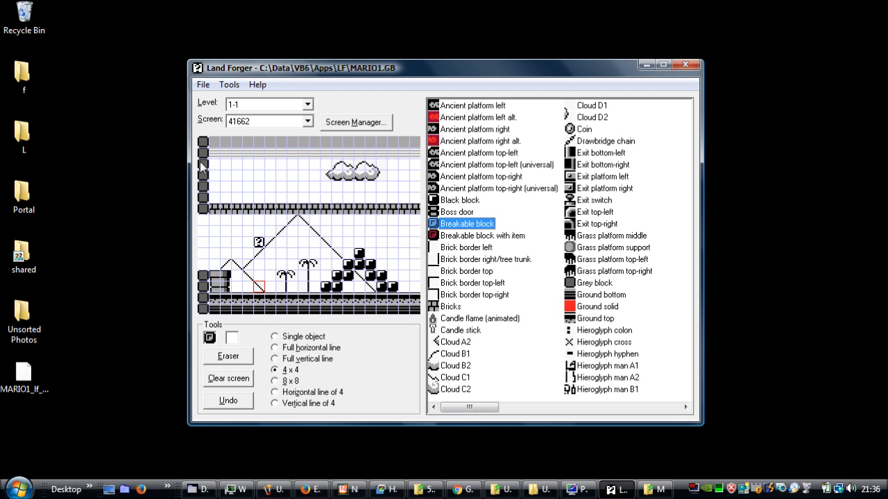
{"action": "left_click", "coordinate": [249, 142]}
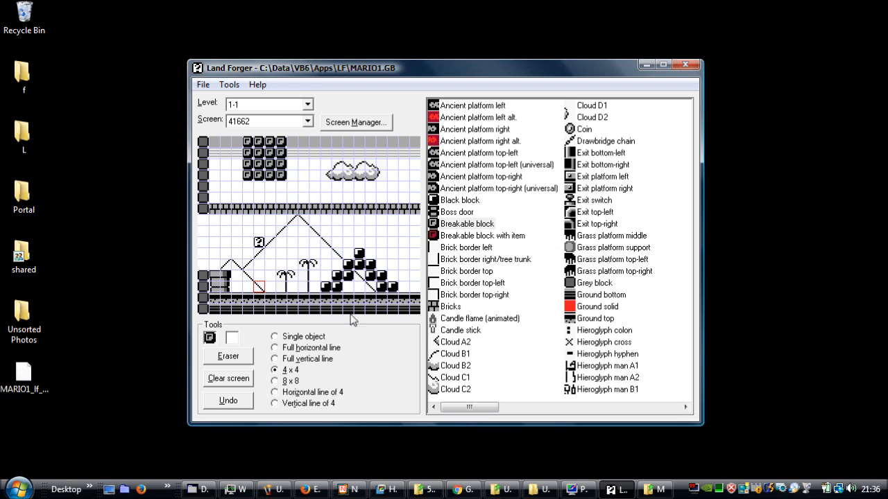
Step: Place an 8 x 8 square of coins at the top edge, directly right of the breakable blocks
{"action": "left_click", "coordinate": [295, 386]}
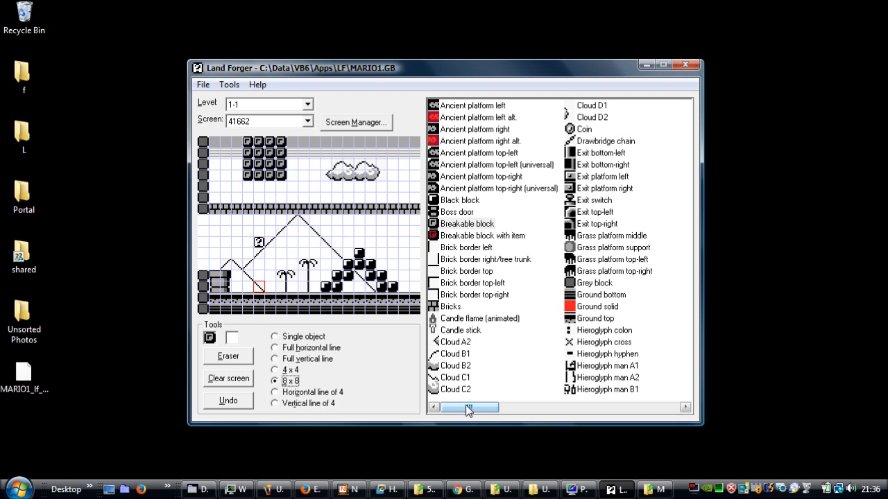
{"action": "left_click", "coordinate": [584, 130]}
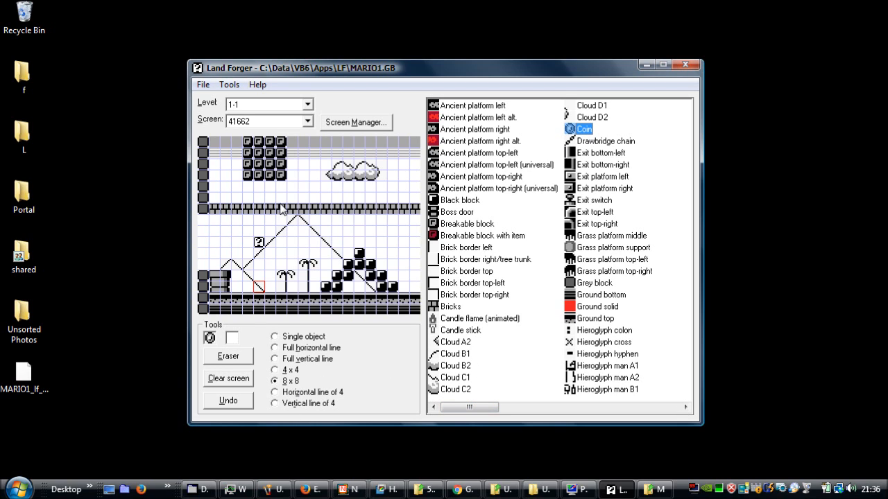
{"action": "left_click", "coordinate": [294, 141]}
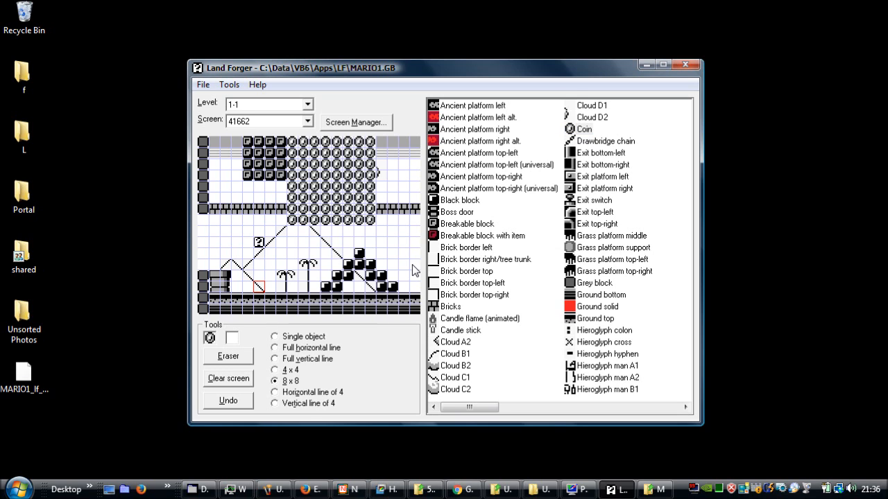
Step: Place a horizontal line of 4 bricks above the long brick line, adjoining the grey block column
{"action": "left_click", "coordinate": [303, 393]}
{"action": "left_click", "coordinate": [452, 307]}
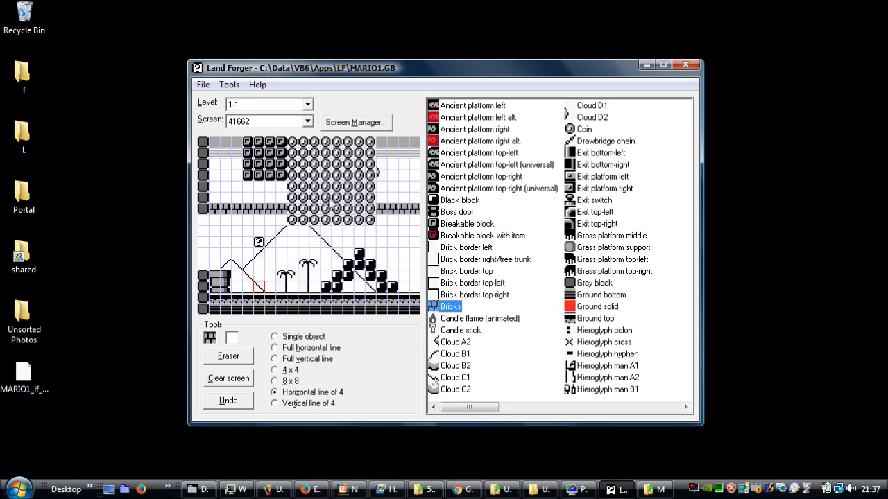
{"action": "left_click", "coordinate": [215, 200]}
Step: Place a vertical line of 4 bricks near the right edge, above the long brick line
{"action": "left_click", "coordinate": [302, 403]}
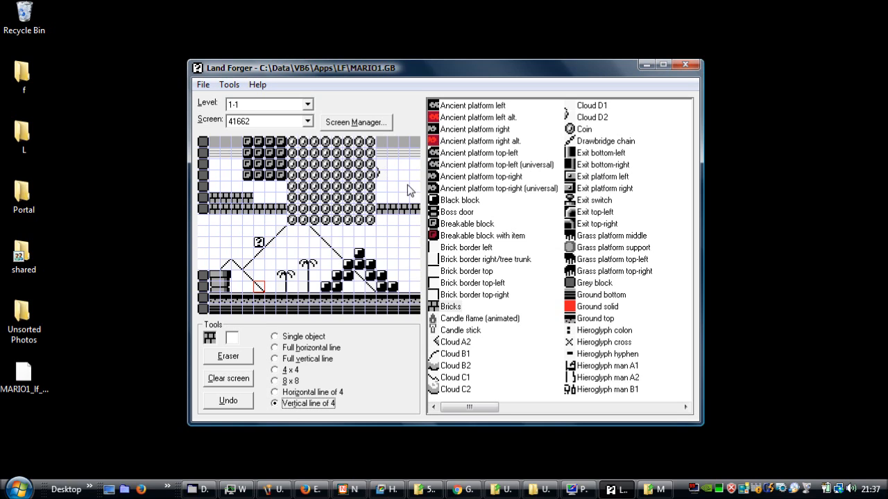
{"action": "left_click", "coordinate": [399, 164]}
Step: Set the primary drawing object to the eraser and undo the vertical line of 4 bricks
{"action": "left_click", "coordinate": [240, 356]}
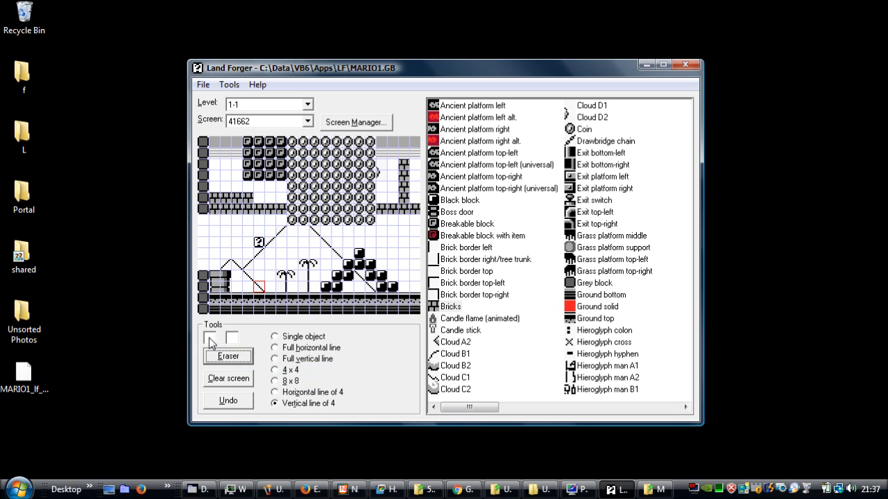
{"action": "left_click", "coordinate": [231, 355]}
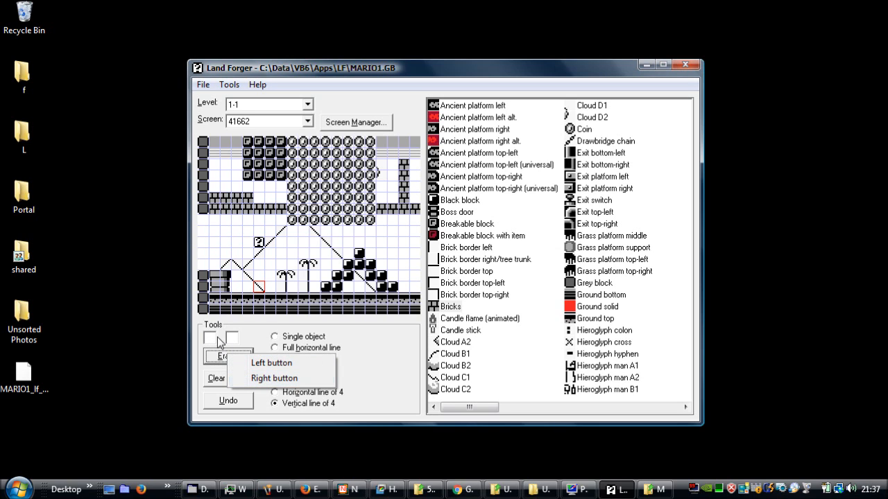
{"action": "left_click", "coordinate": [246, 332]}
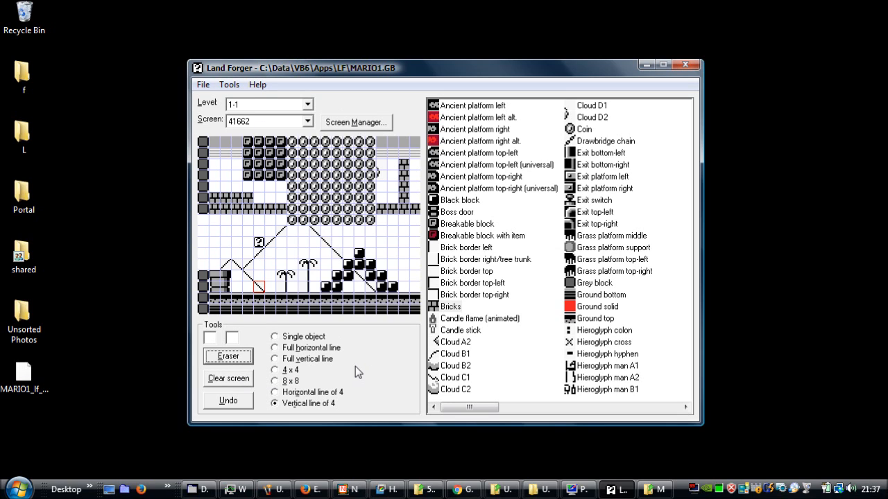
{"action": "left_click", "coordinate": [227, 401]}
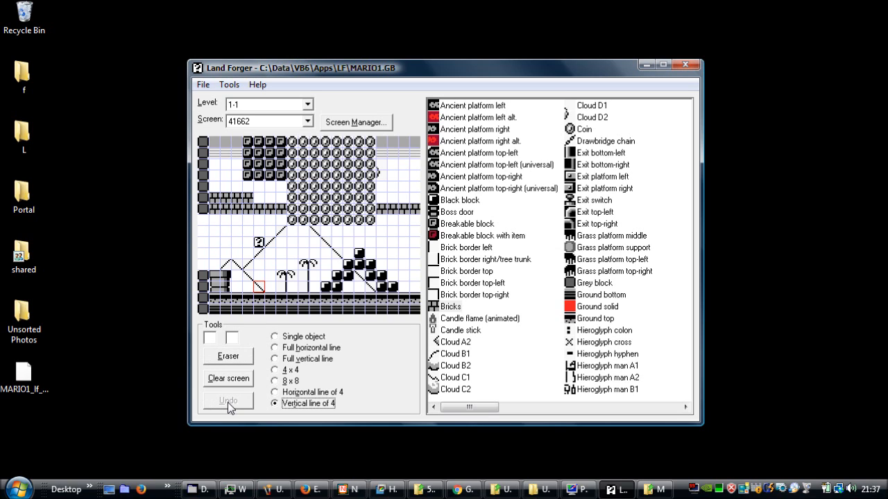
Step: Set the drawing tool to Single object and view levels 1-2 and 1-3
{"action": "left_click", "coordinate": [303, 337]}
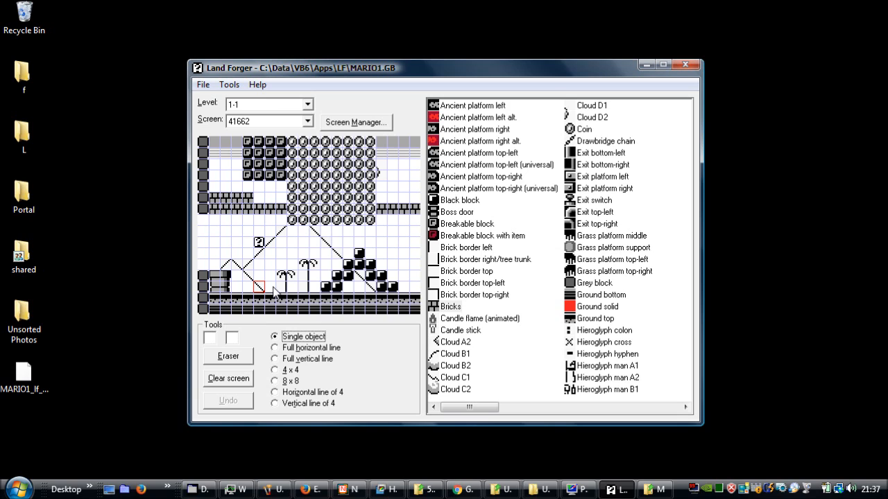
{"action": "left_click", "coordinate": [264, 106]}
{"action": "left_click", "coordinate": [256, 126]}
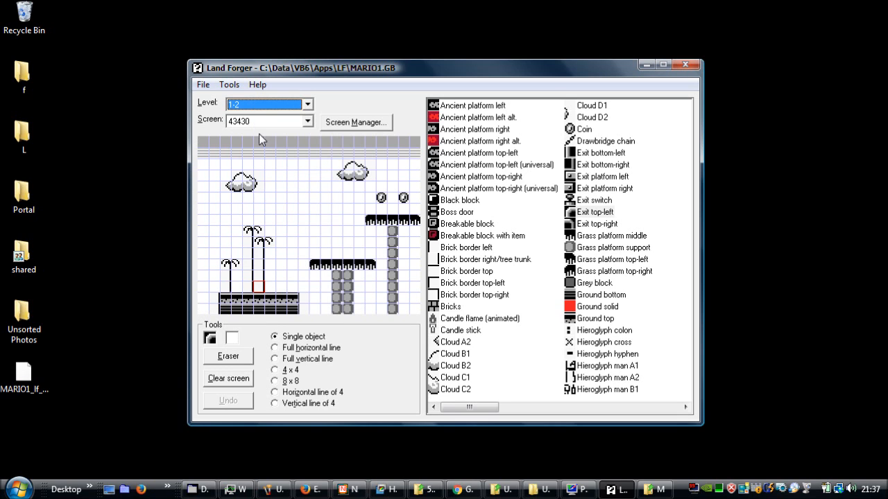
{"action": "left_click", "coordinate": [257, 105]}
{"action": "left_click", "coordinate": [245, 135]}
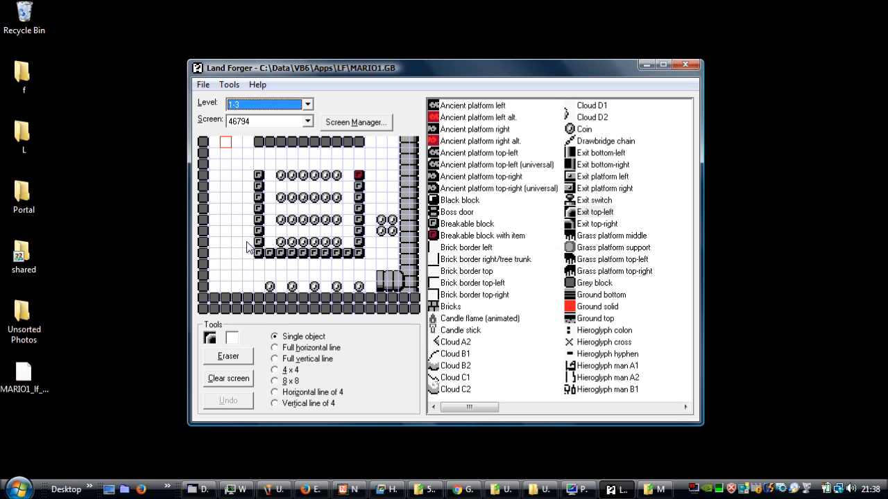
Step: View screen 26067 of level 4-1 and the first screen of level 4-3
{"action": "left_click", "coordinate": [252, 104]}
{"action": "scroll", "coordinate": [239, 182], "scroll_direction": "down", "scroll_amount": 1}
{"action": "left_click", "coordinate": [243, 166]}
{"action": "left_click", "coordinate": [242, 127]}
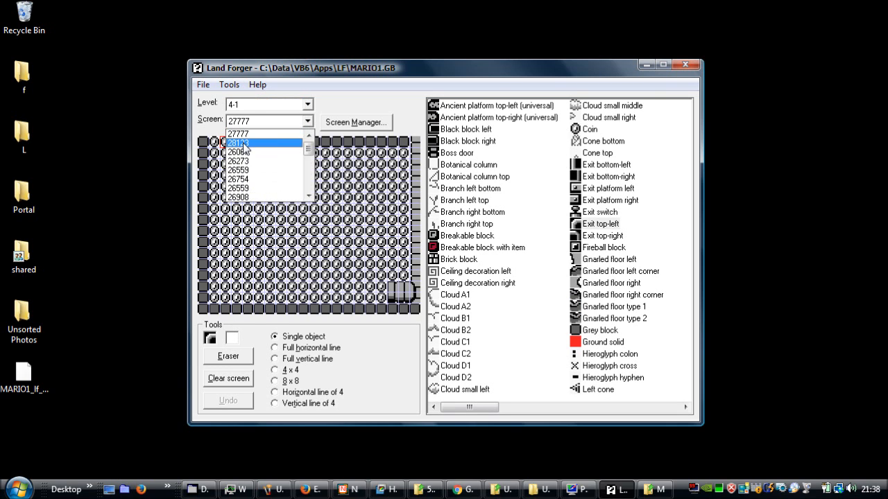
{"action": "left_click", "coordinate": [244, 149]}
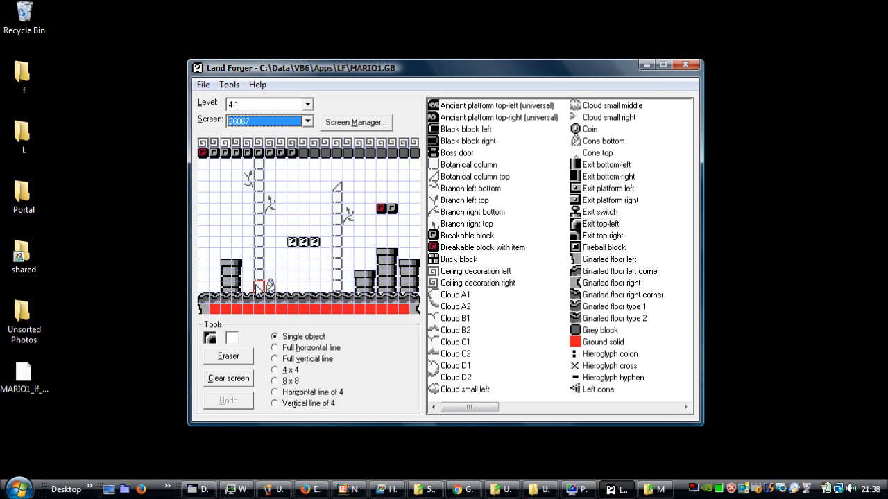
{"action": "left_click", "coordinate": [256, 106]}
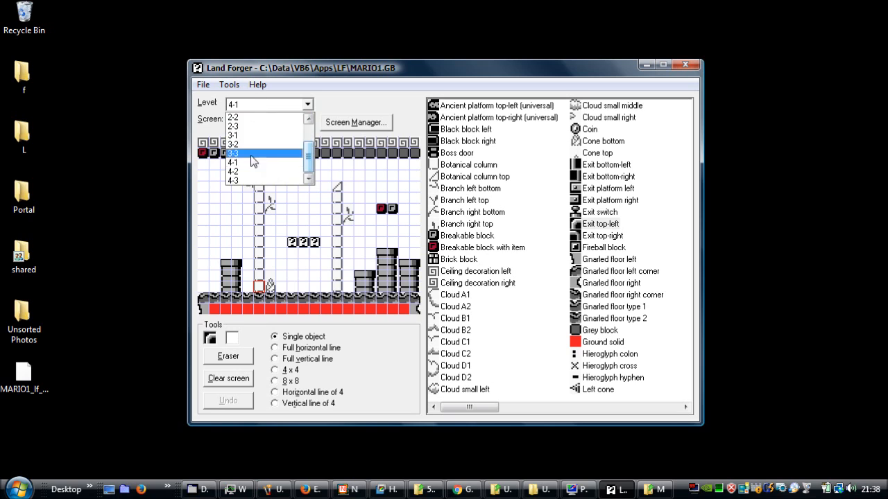
{"action": "left_click", "coordinate": [254, 175]}
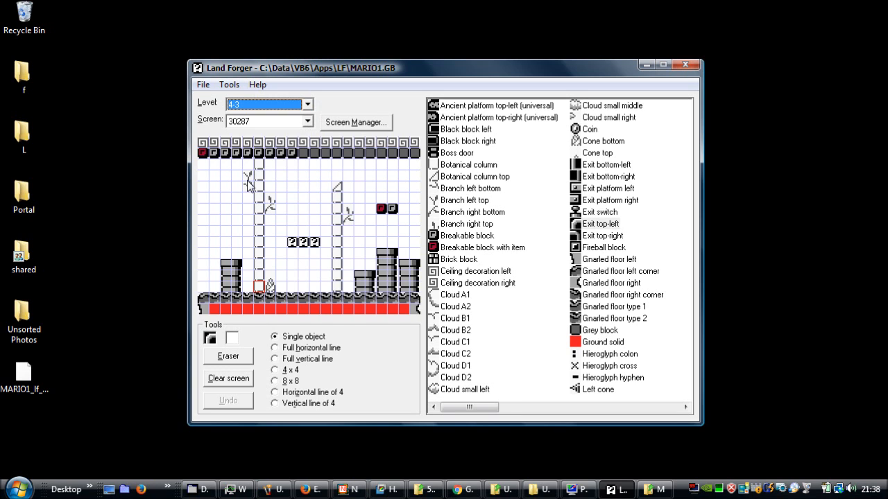
Step: Return to level 1-1 and select screen 41662
{"action": "left_click", "coordinate": [263, 108]}
{"action": "scroll", "coordinate": [263, 114], "scroll_direction": "up", "scroll_amount": 2}
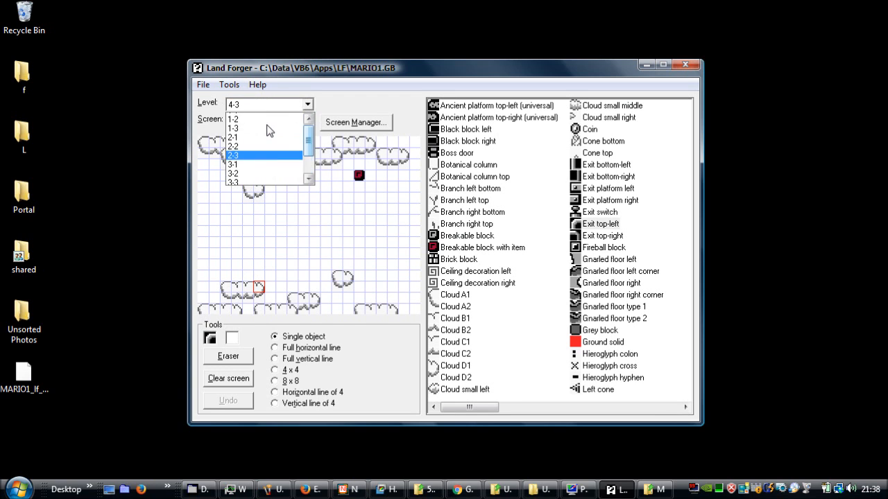
{"action": "left_click", "coordinate": [256, 118]}
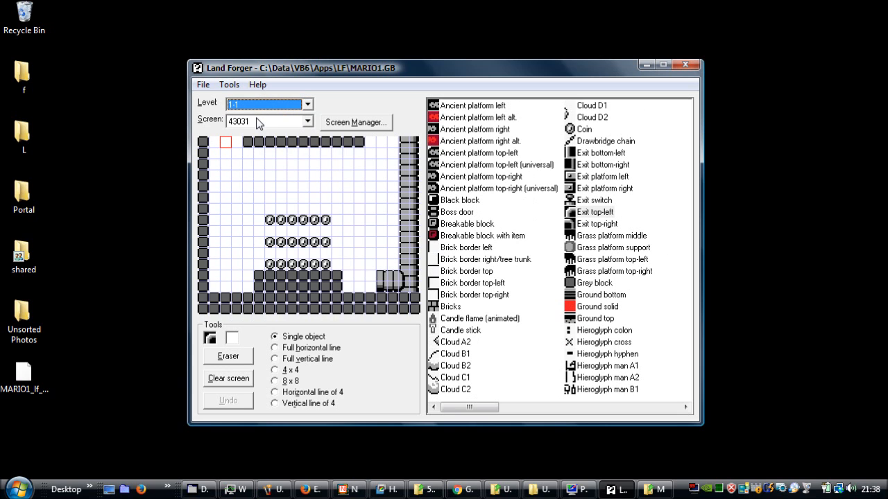
{"action": "left_click", "coordinate": [258, 123]}
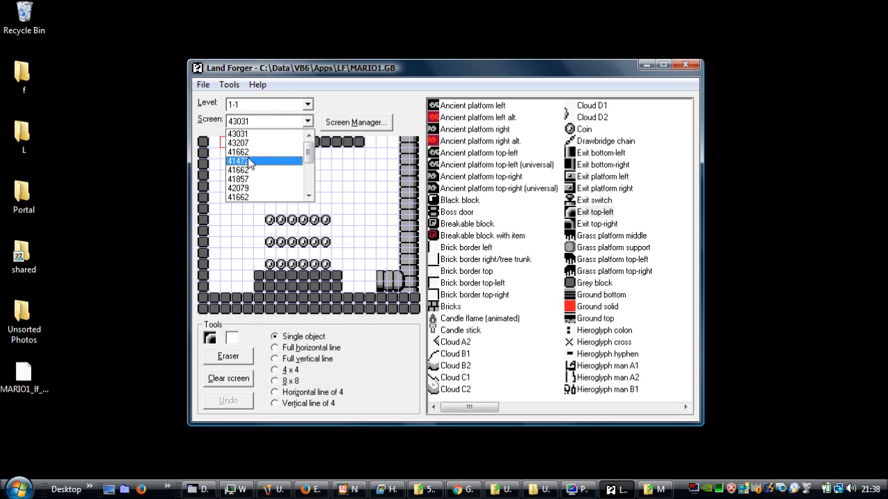
{"action": "left_click", "coordinate": [250, 161]}
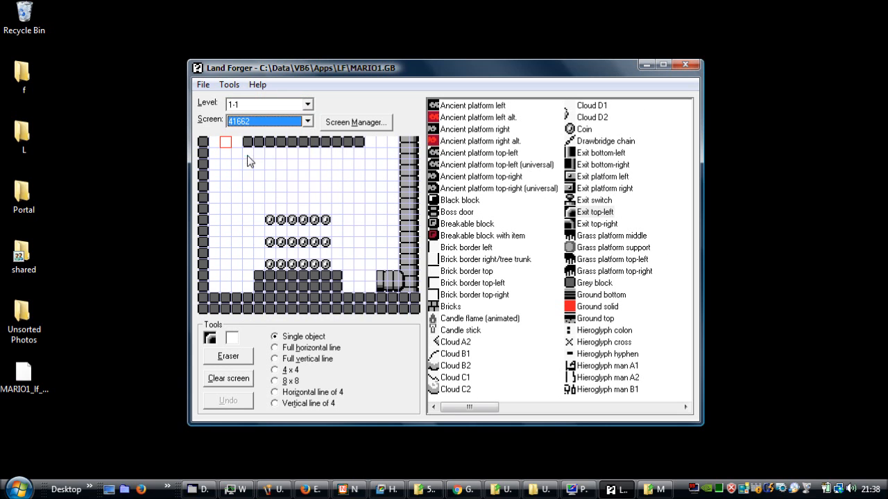
Step: Open the Screen Manager and replace screen 6 in the screen order with screen 42677
{"action": "left_click", "coordinate": [351, 124]}
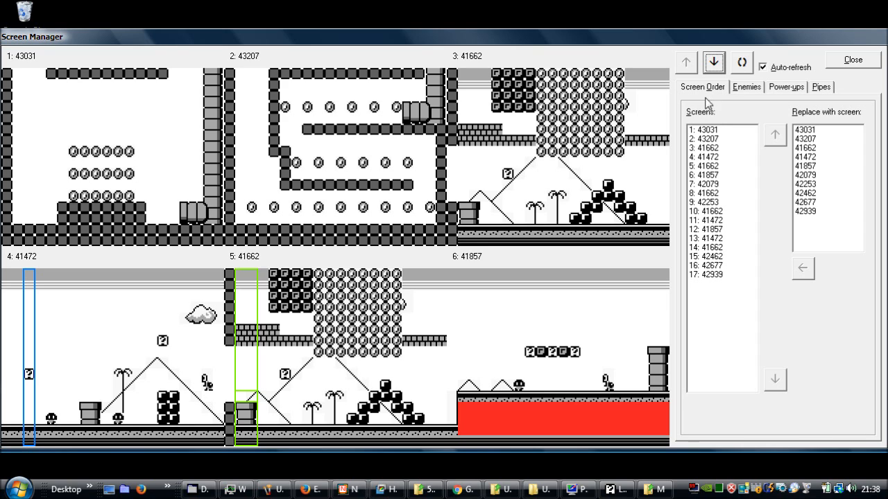
{"action": "left_click", "coordinate": [721, 175]}
{"action": "left_click", "coordinate": [801, 186]}
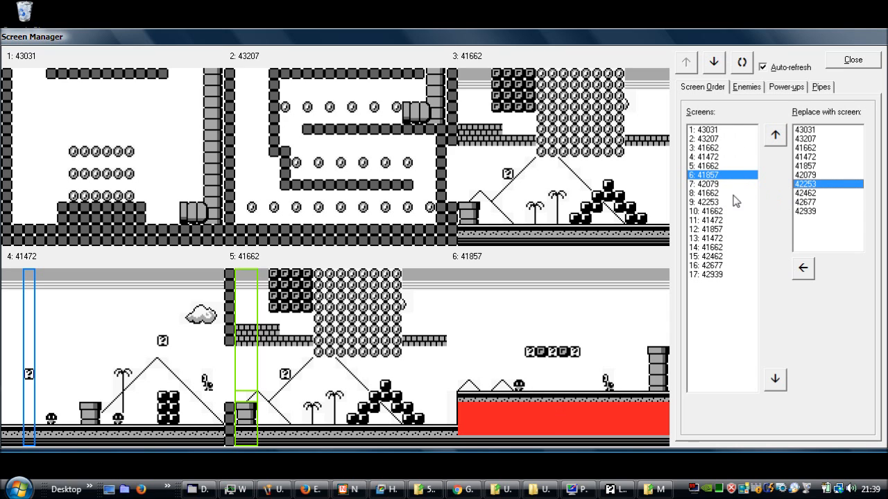
{"action": "left_click", "coordinate": [814, 202]}
{"action": "left_click", "coordinate": [803, 268]}
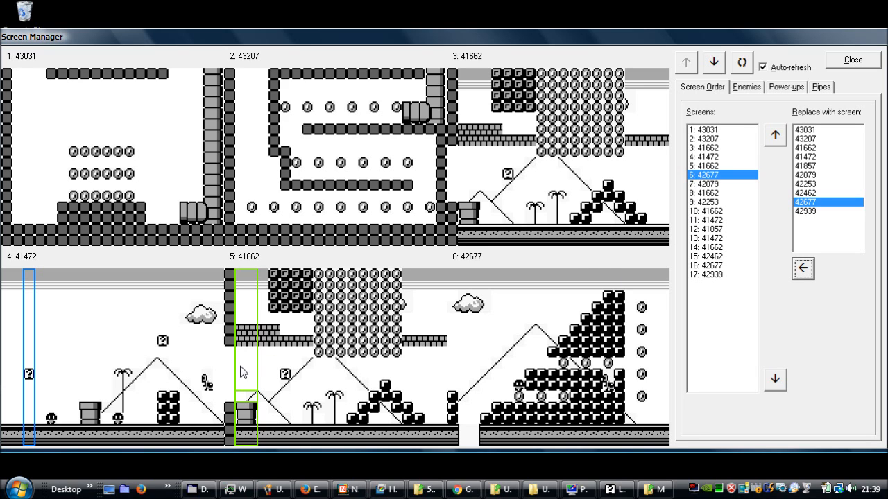
Step: Turn off the Hard setting for the Nokobon enemy on screen 6
{"action": "left_click", "coordinate": [740, 91]}
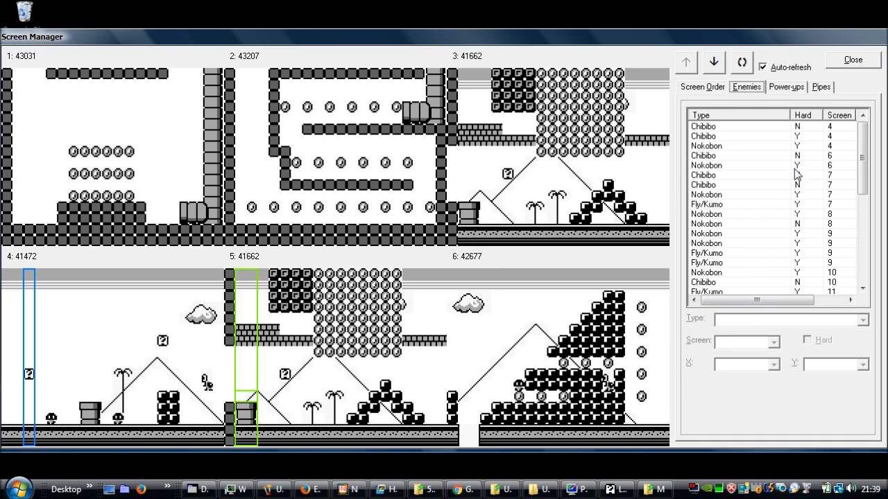
{"action": "left_click", "coordinate": [709, 169]}
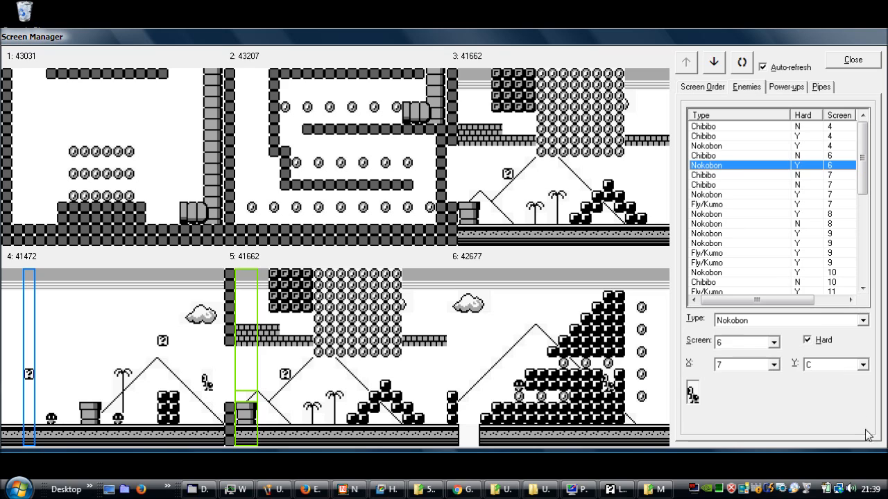
{"action": "left_click", "coordinate": [823, 340]}
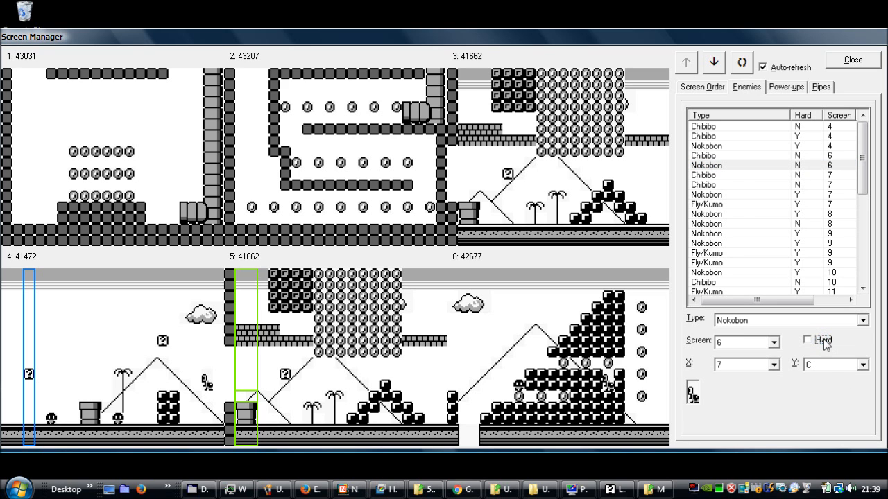
Step: Set the Y position of the Nokobon on screen 6 to 3, on top of the block staircase
{"action": "left_click", "coordinate": [829, 366]}
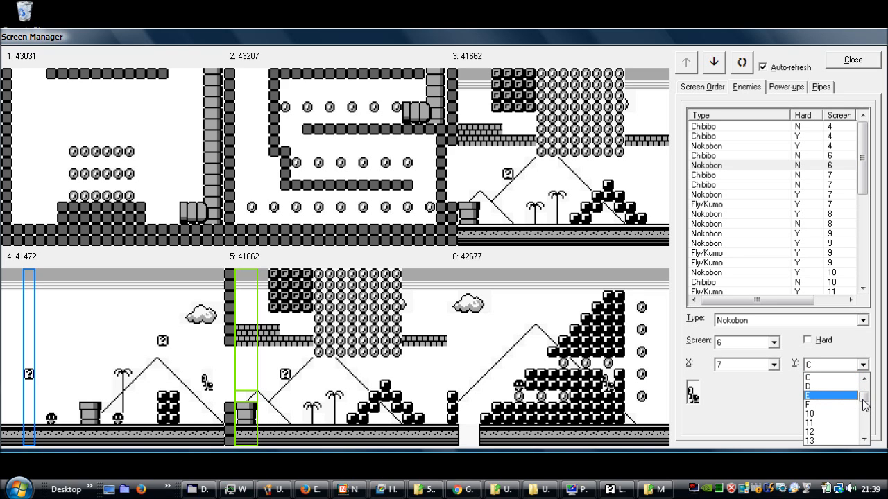
{"action": "left_click_drag", "start_coordinate": [865, 406], "coordinate": [860, 383]}
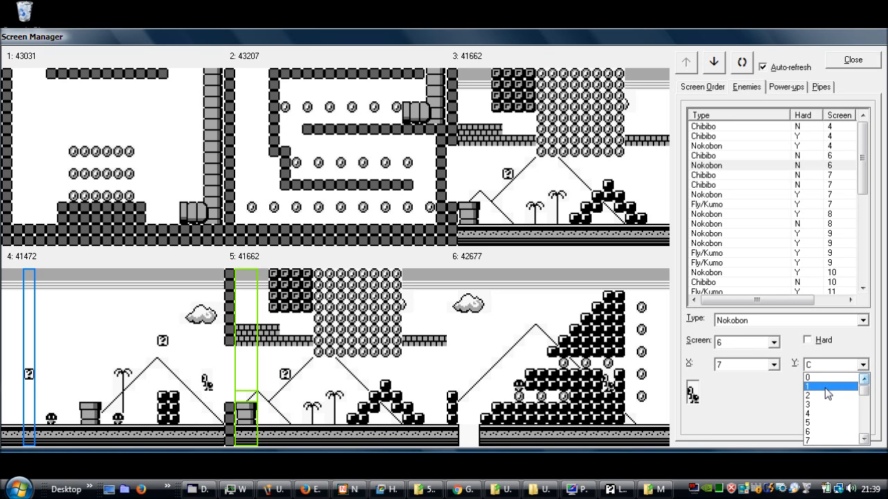
{"action": "left_click", "coordinate": [820, 395]}
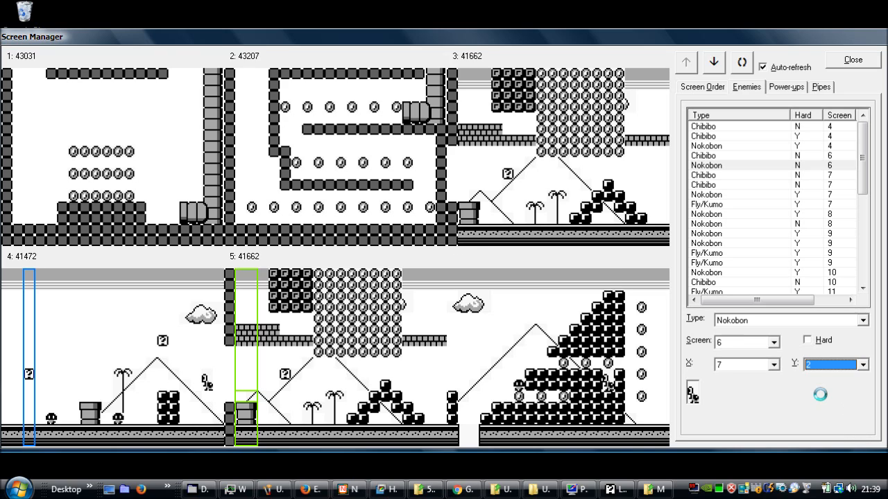
{"action": "left_click", "coordinate": [824, 370]}
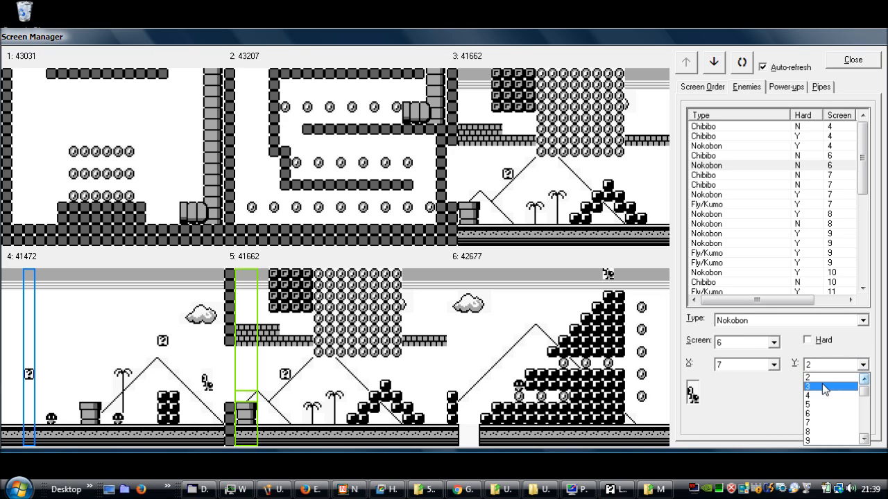
{"action": "left_click", "coordinate": [822, 384]}
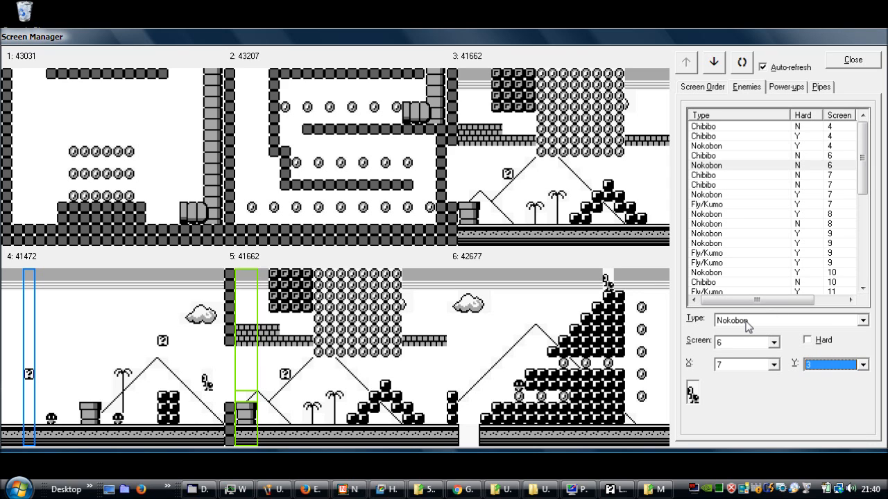
Step: Set the Chibibo enemy on screen 6 to X position 3 and Y position B
{"action": "left_click", "coordinate": [710, 157]}
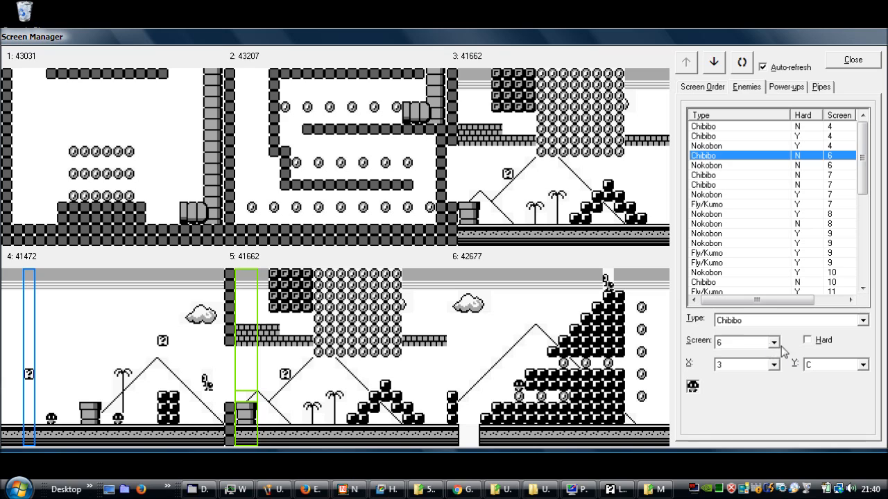
{"action": "left_click", "coordinate": [760, 367]}
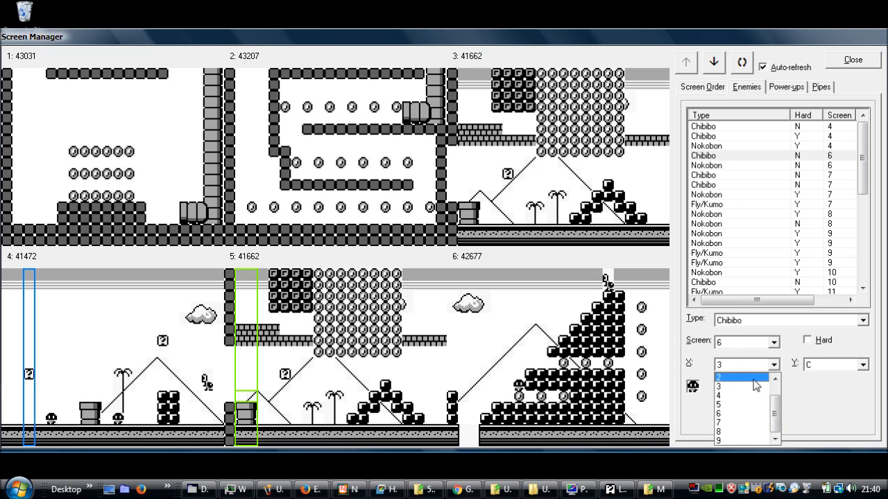
{"action": "left_click", "coordinate": [756, 386]}
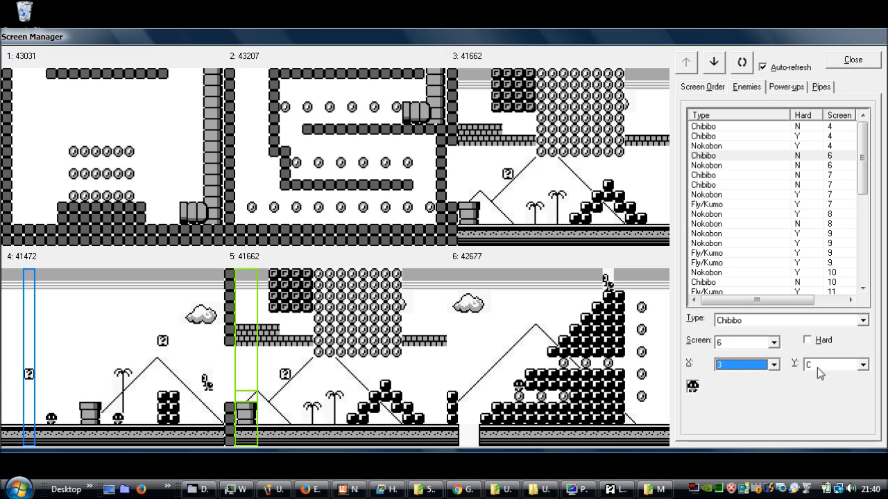
{"action": "left_click", "coordinate": [817, 368]}
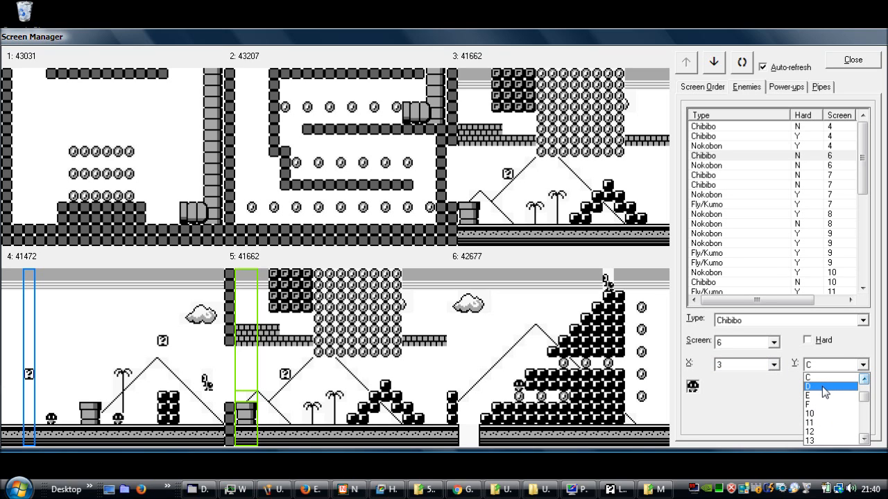
{"action": "scroll", "coordinate": [822, 386], "scroll_direction": "up", "scroll_amount": 2}
{"action": "left_click", "coordinate": [817, 395]}
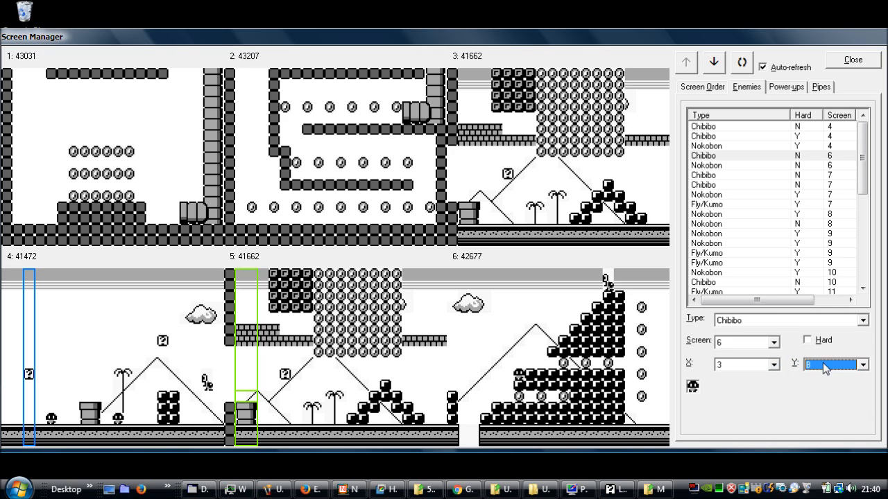
Step: Try X position 2 for the Chibibo on screen 6 and set it back to 3
{"action": "left_click", "coordinate": [774, 365]}
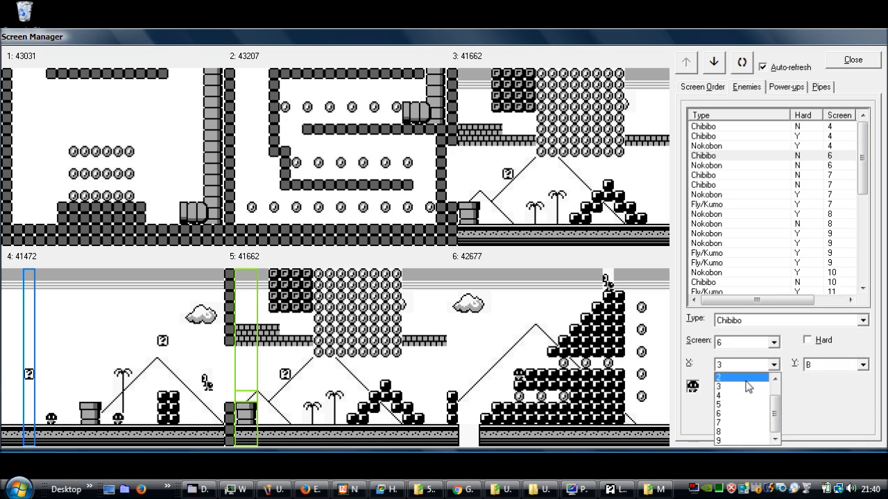
{"action": "left_click", "coordinate": [749, 378]}
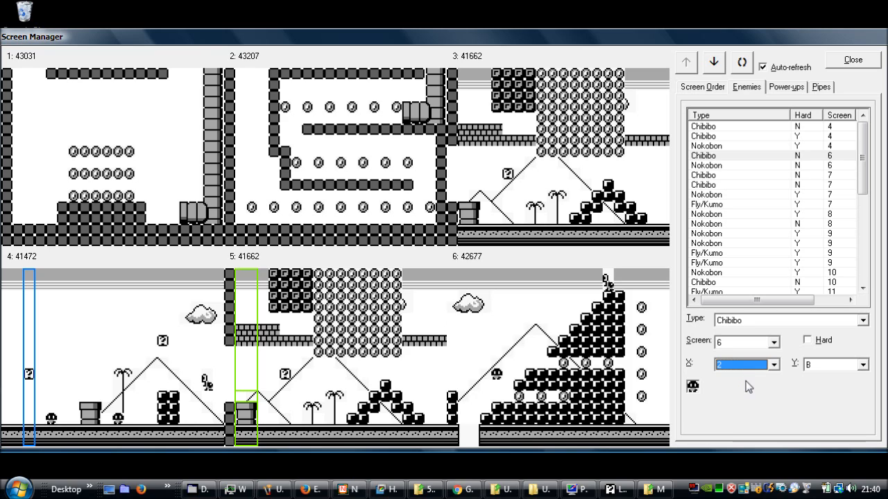
{"action": "left_click", "coordinate": [754, 366]}
{"action": "left_click", "coordinate": [738, 387]}
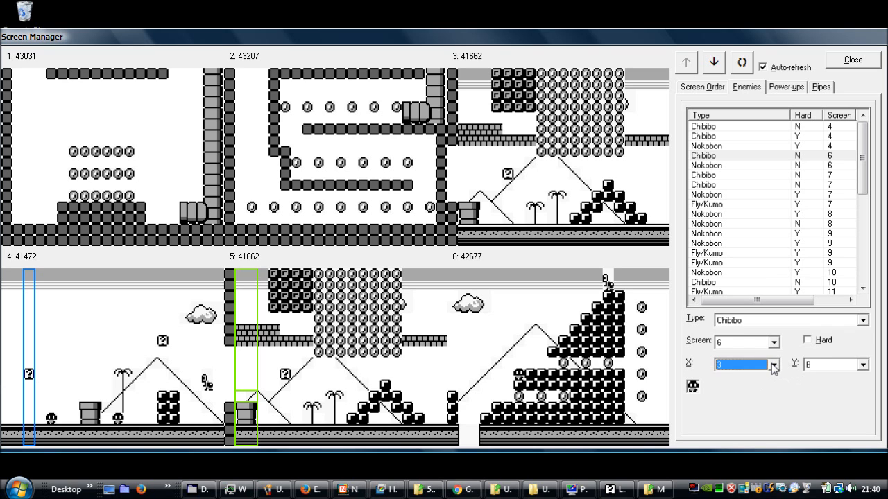
Step: Set the Y position of the Chibibo on screen 6 to A, above the lower block steps
{"action": "left_click", "coordinate": [817, 363]}
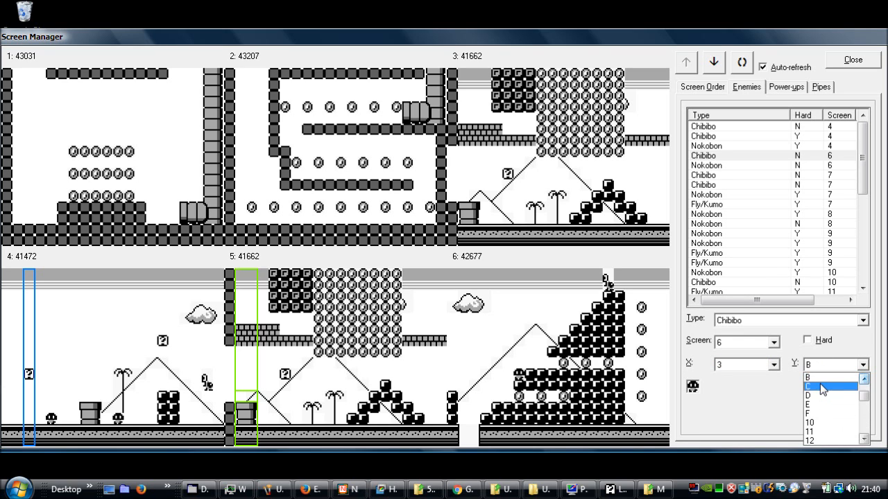
{"action": "left_click", "coordinate": [817, 394]}
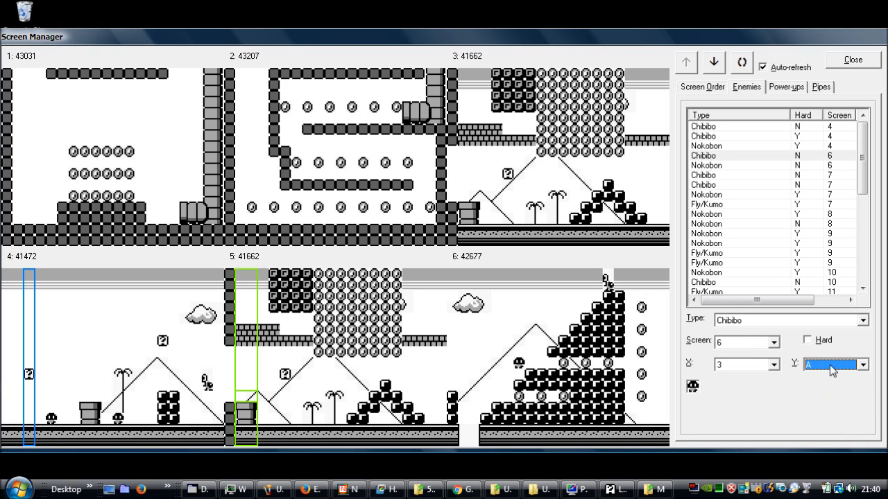
{"action": "left_click", "coordinate": [830, 364]}
{"action": "left_click", "coordinate": [829, 366]}
Step: Try Y position 4A for the Chibibo enemy on screen 6
{"action": "left_click", "coordinate": [820, 361]}
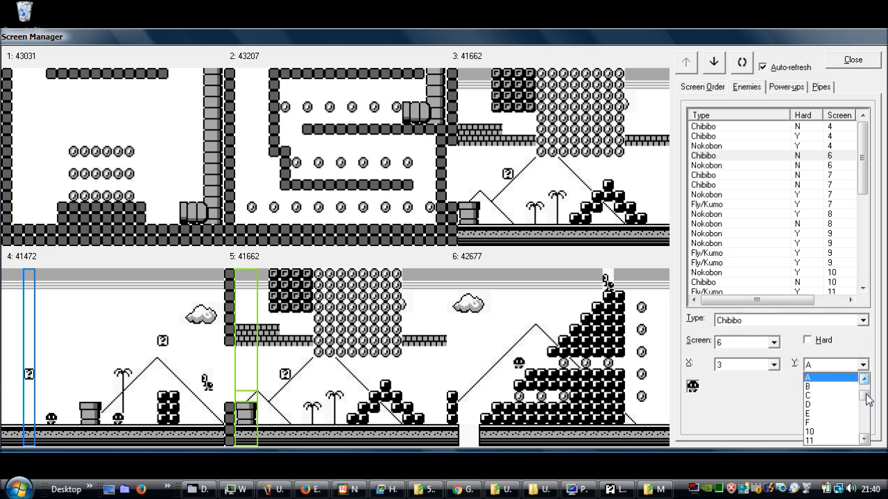
{"action": "mouse_move", "coordinate": [866, 396]}
{"action": "left_mouse_down"}
{"action": "mouse_move", "coordinate": [865, 408]}
{"action": "mouse_move", "coordinate": [863, 400]}
{"action": "left_mouse_up"}
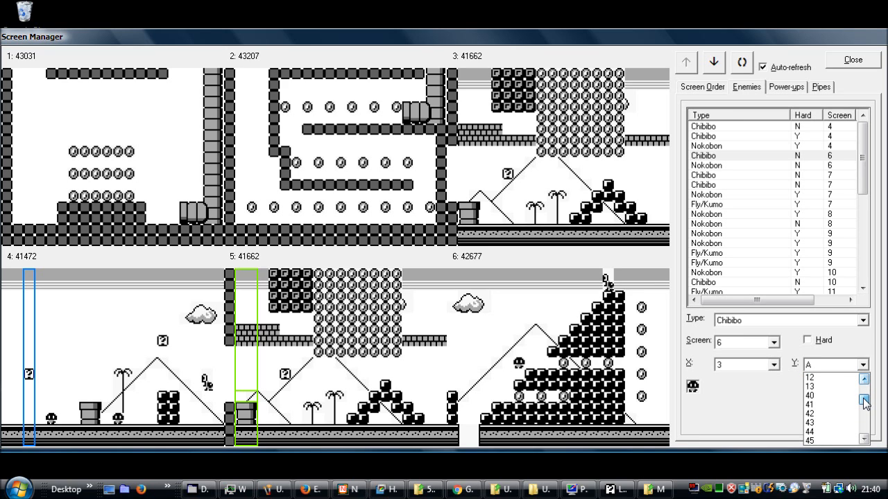
{"action": "left_click_drag", "start_coordinate": [864, 404], "coordinate": [863, 404]}
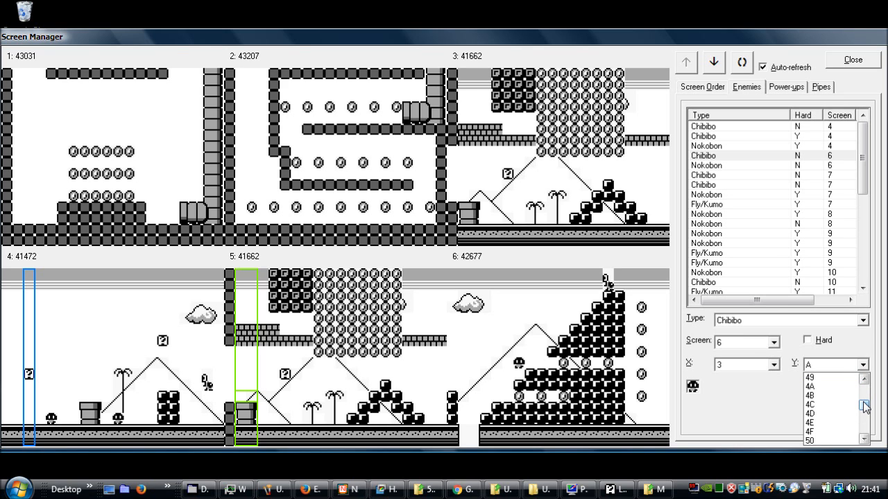
{"action": "left_click", "coordinate": [824, 394]}
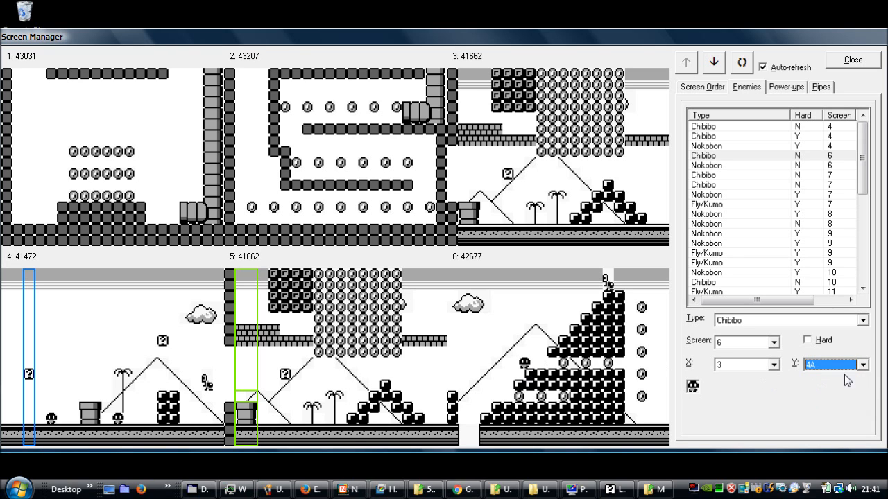
Step: Set the Y position of the Chibibo on screen 6 to 8A
{"action": "left_click", "coordinate": [863, 365]}
{"action": "mouse_move", "coordinate": [865, 412]}
{"action": "left_mouse_down"}
{"action": "mouse_move", "coordinate": [865, 424]}
{"action": "mouse_move", "coordinate": [866, 415]}
{"action": "left_mouse_up"}
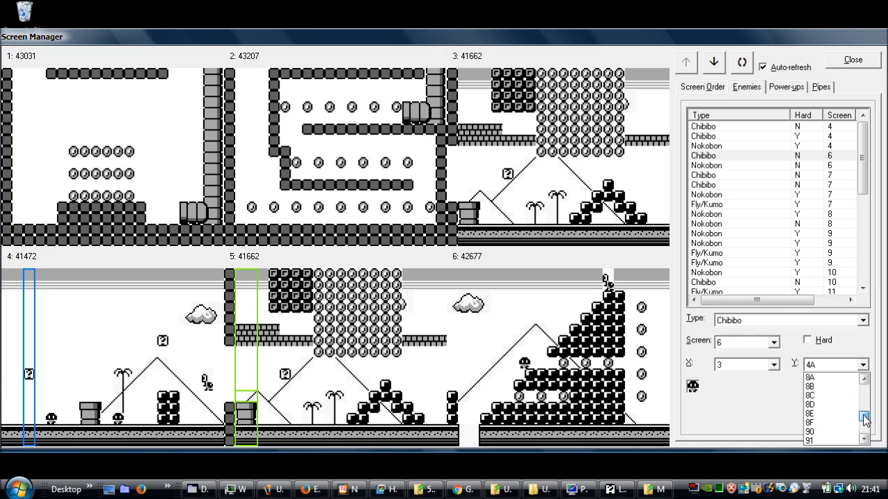
{"action": "left_click", "coordinate": [810, 378]}
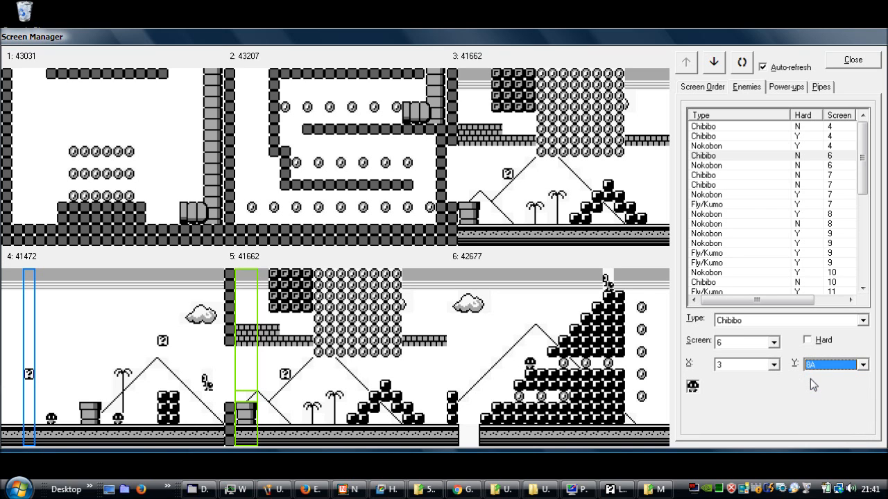
Step: Change the type of the Chibibo enemy on screen 6 to Gao/Nyololin
{"action": "left_click", "coordinate": [742, 318]}
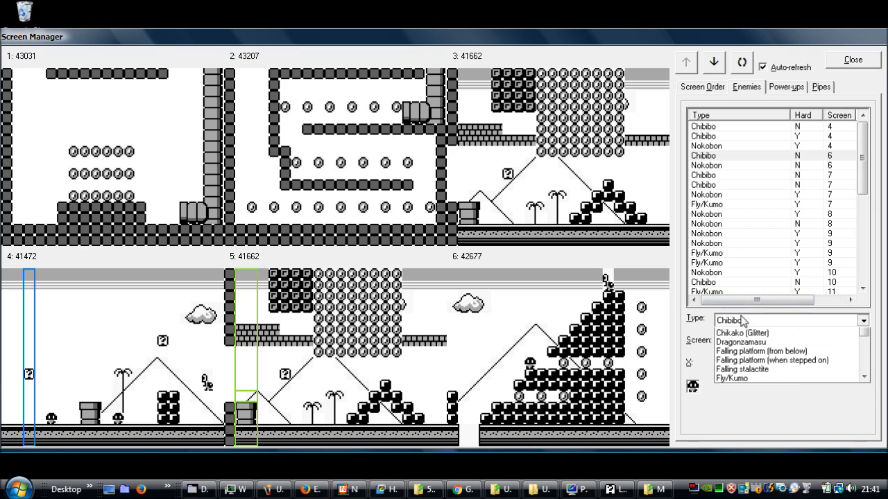
{"action": "scroll", "coordinate": [864, 347], "scroll_direction": "up", "scroll_amount": 1}
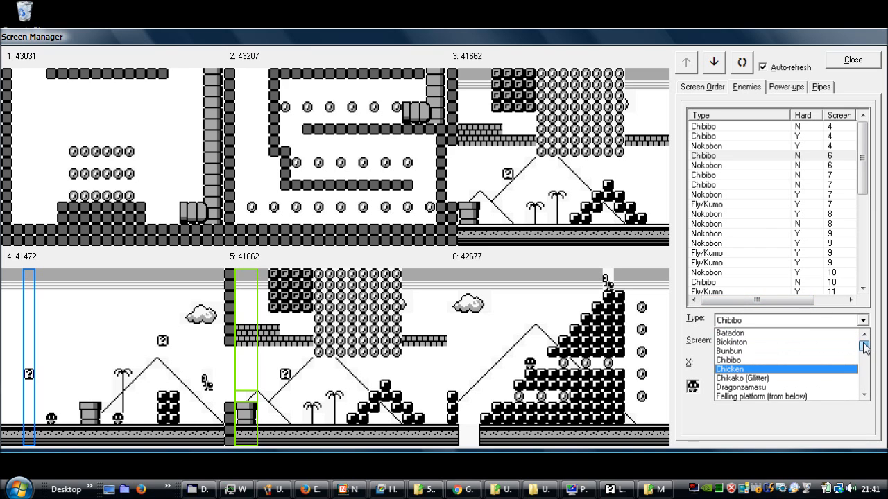
{"action": "mouse_move", "coordinate": [865, 347]}
{"action": "left_mouse_down"}
{"action": "mouse_move", "coordinate": [872, 395]}
{"action": "mouse_move", "coordinate": [872, 353]}
{"action": "left_mouse_up"}
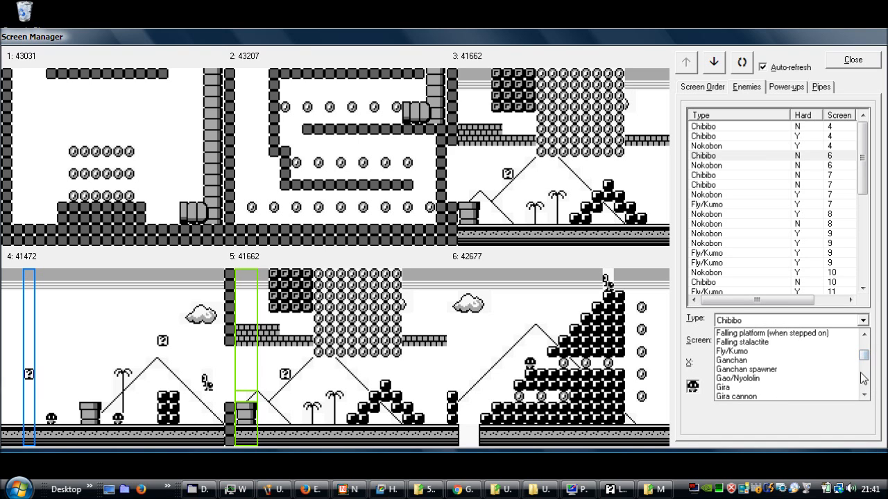
{"action": "left_click", "coordinate": [759, 378]}
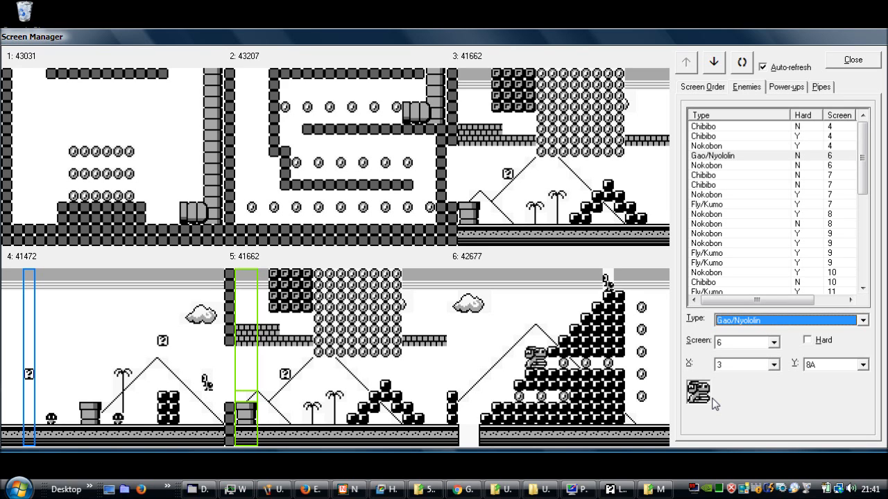
Step: Try the Honen type for the Gao/Nyololin enemy on screen 6 and set it back to Gao/Nyololin
{"action": "left_click", "coordinate": [749, 321]}
{"action": "left_click", "coordinate": [749, 322]}
{"action": "left_click", "coordinate": [749, 322]}
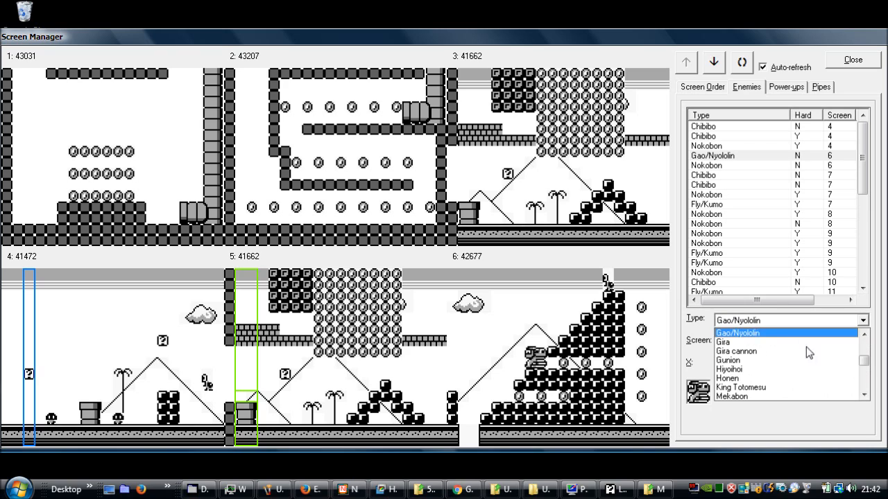
{"action": "left_click", "coordinate": [777, 378]}
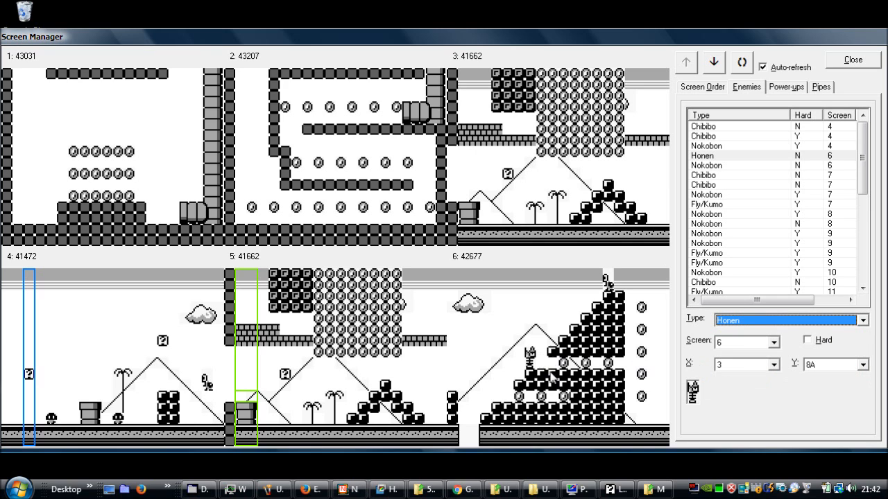
{"action": "left_click", "coordinate": [762, 319]}
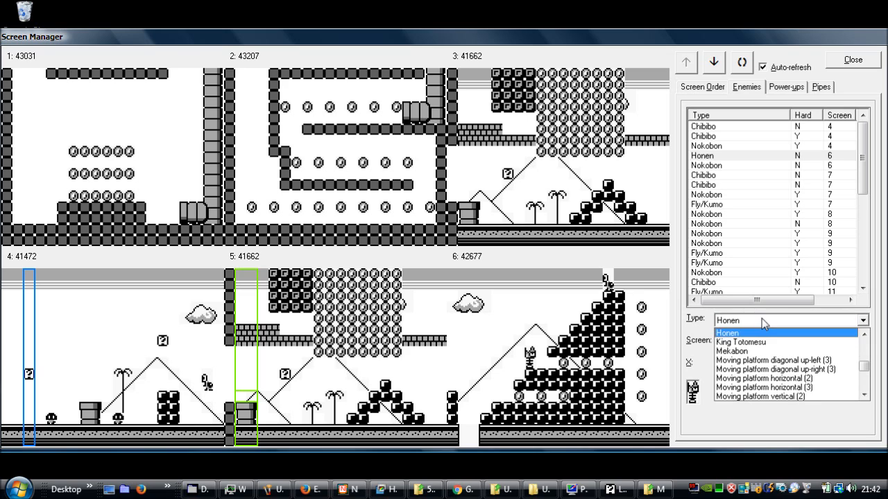
{"action": "scroll", "coordinate": [770, 347], "scroll_direction": "up", "scroll_amount": 1}
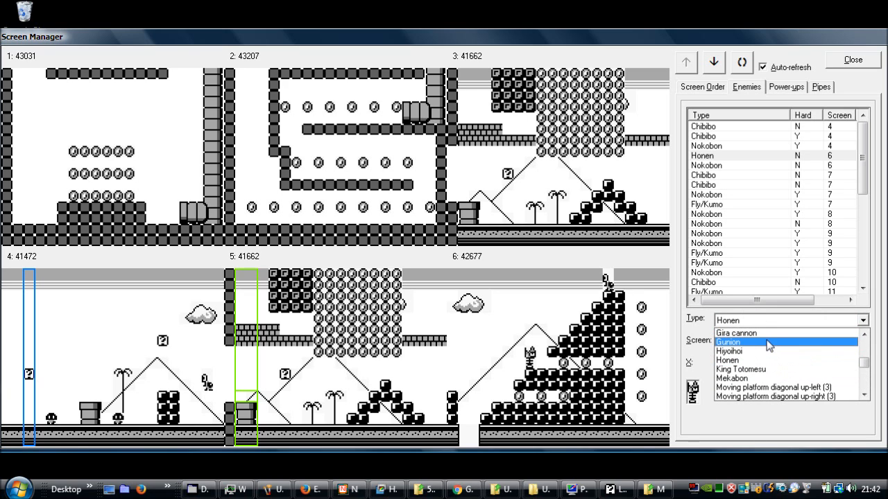
{"action": "scroll", "coordinate": [768, 346], "scroll_direction": "up", "scroll_amount": 1}
{"action": "left_click", "coordinate": [751, 342]}
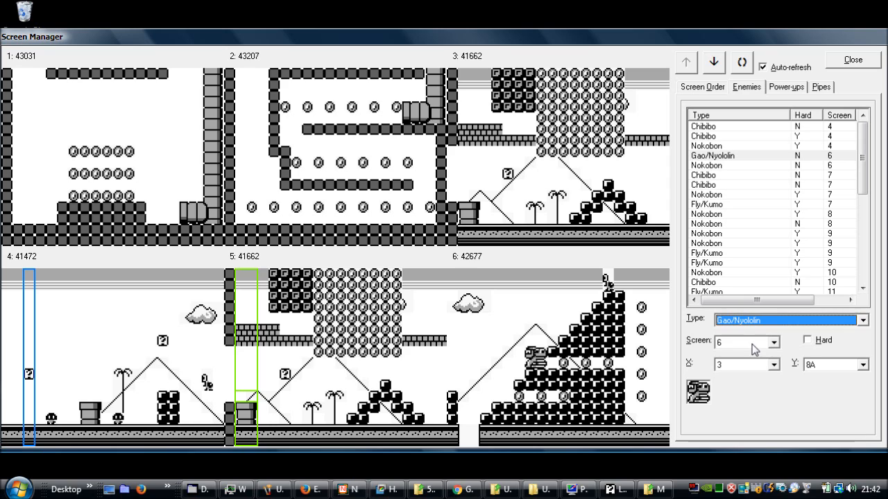
Step: Move screen 42677 up from position 6 to position 5 in the screen order
{"action": "left_click", "coordinate": [717, 89]}
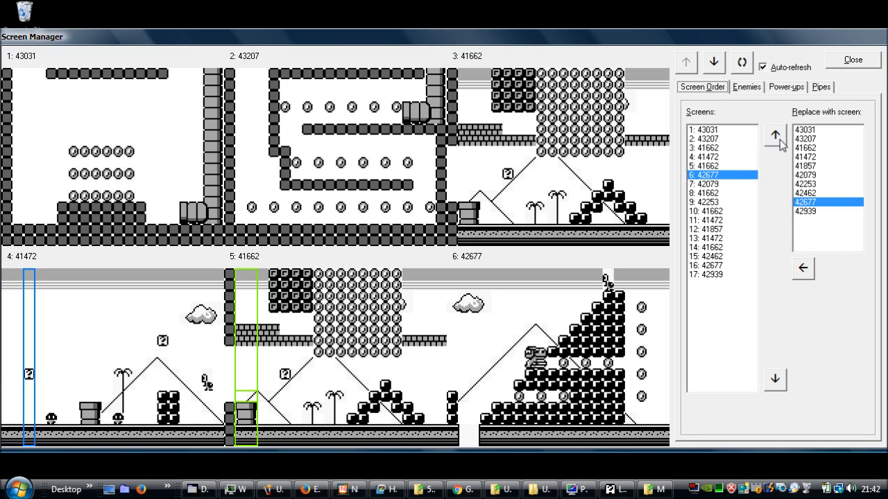
{"action": "left_click", "coordinate": [777, 139]}
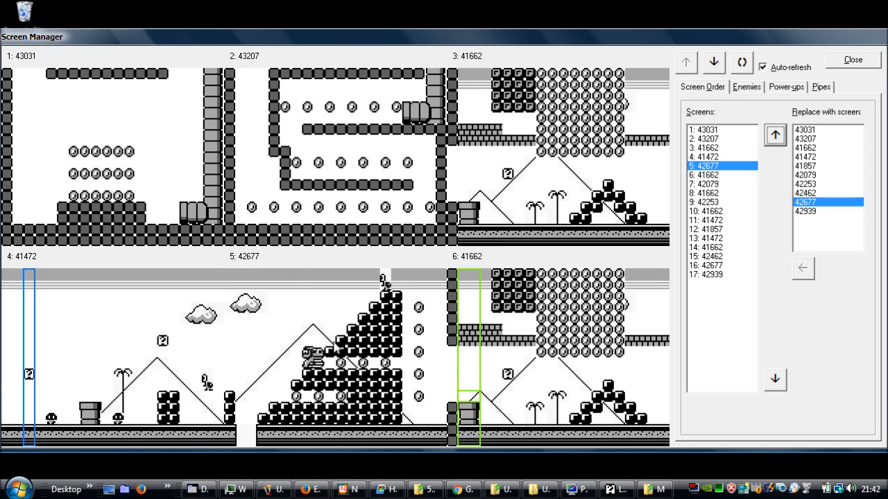
Step: Change the Super Mushroom power-up on screen 4 of level 1-1 to a Star
{"action": "left_click", "coordinate": [787, 88]}
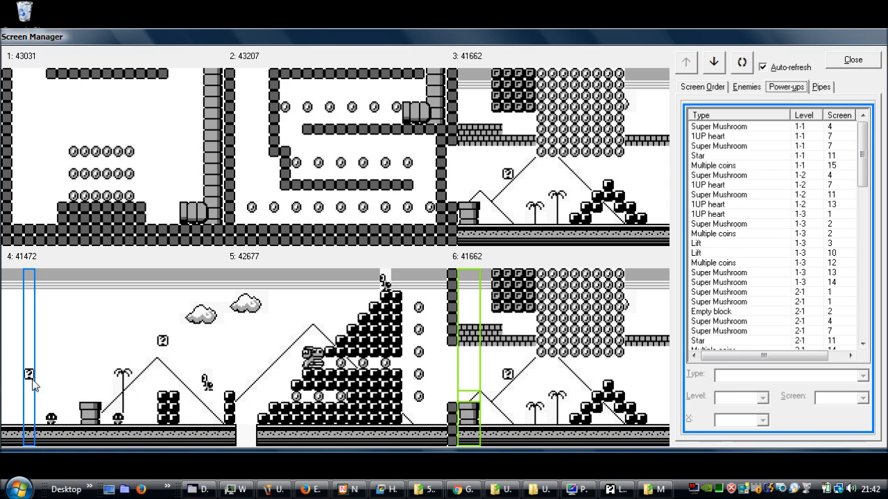
{"action": "left_click", "coordinate": [724, 130]}
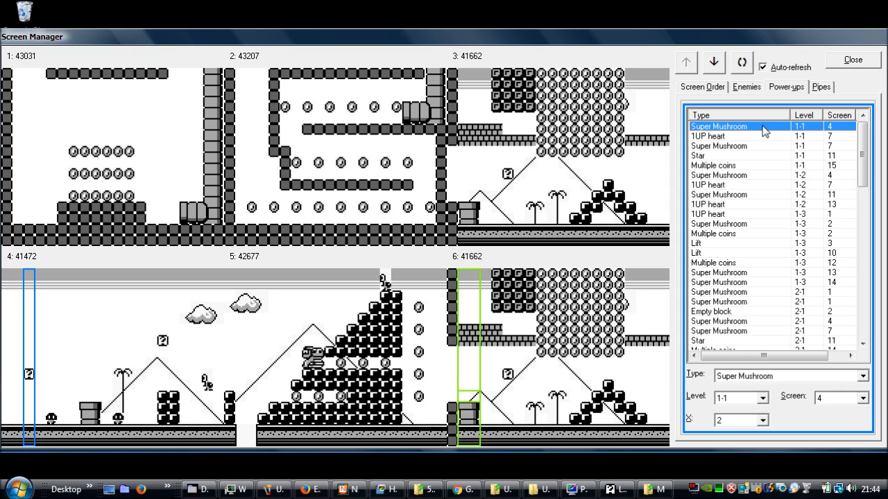
{"action": "left_click", "coordinate": [763, 376]}
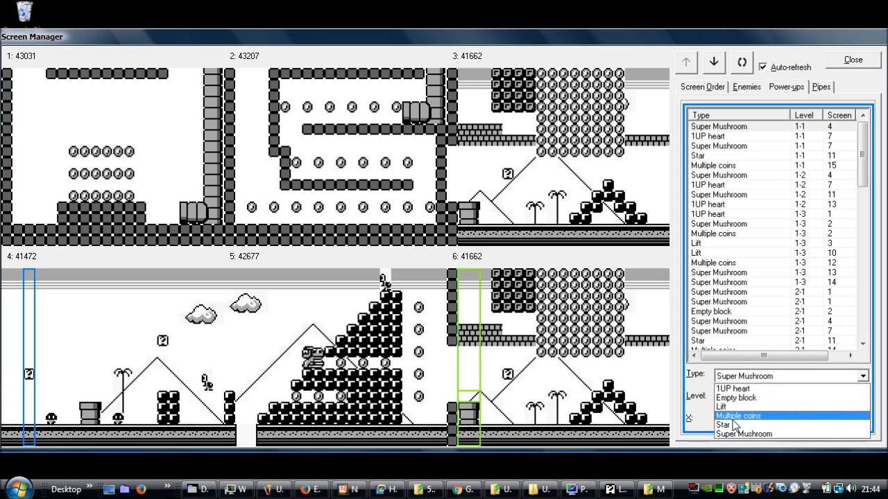
{"action": "left_click", "coordinate": [734, 426]}
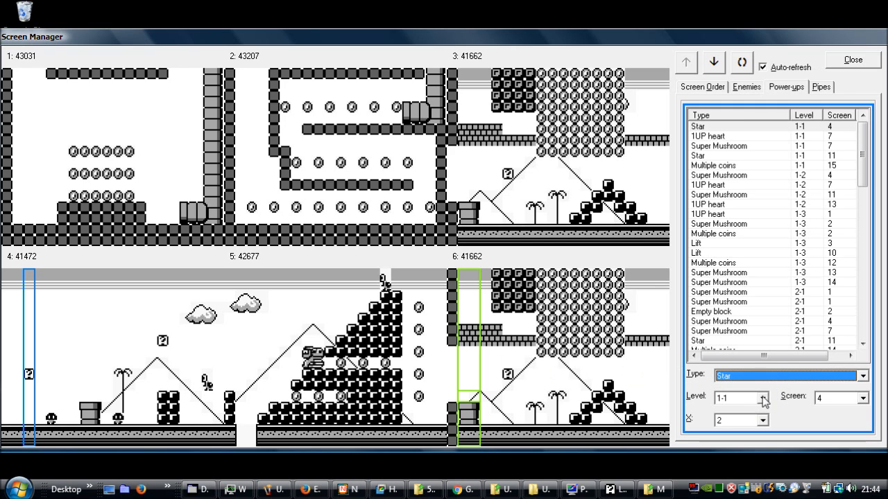
Step: Examine the power-up markers on screens 7 to 9 of level 1-1 and close the Screen Manager
{"action": "left_click_drag", "start_coordinate": [861, 131], "coordinate": [885, 128]}
{"action": "left_click", "coordinate": [713, 62]}
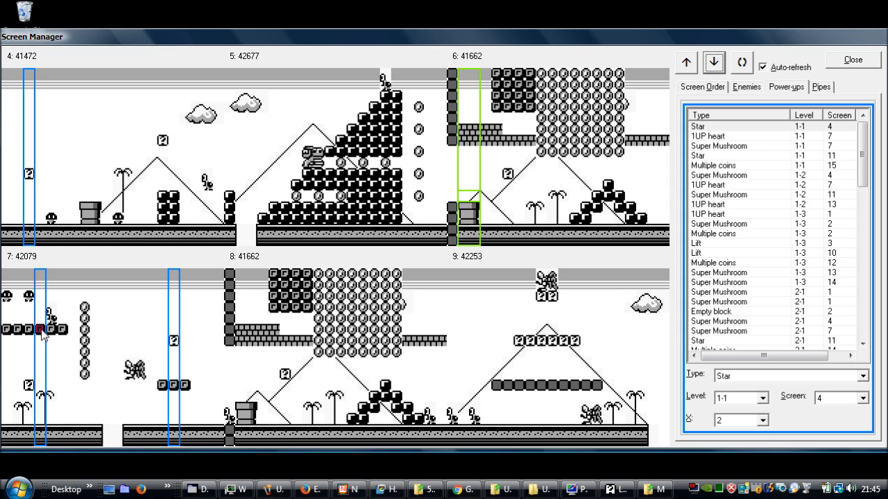
{"action": "left_click", "coordinate": [860, 63]}
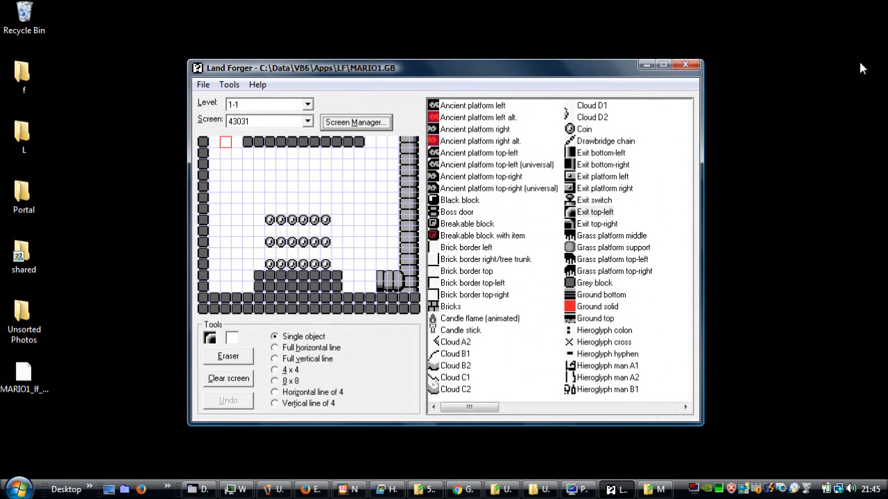
Step: Place a Secret mystery block on screen 43031 beside the left wall, level with the gap between the two lower coin rows
{"action": "left_click_drag", "start_coordinate": [479, 414], "coordinate": [548, 412]}
{"action": "left_click", "coordinate": [589, 380]}
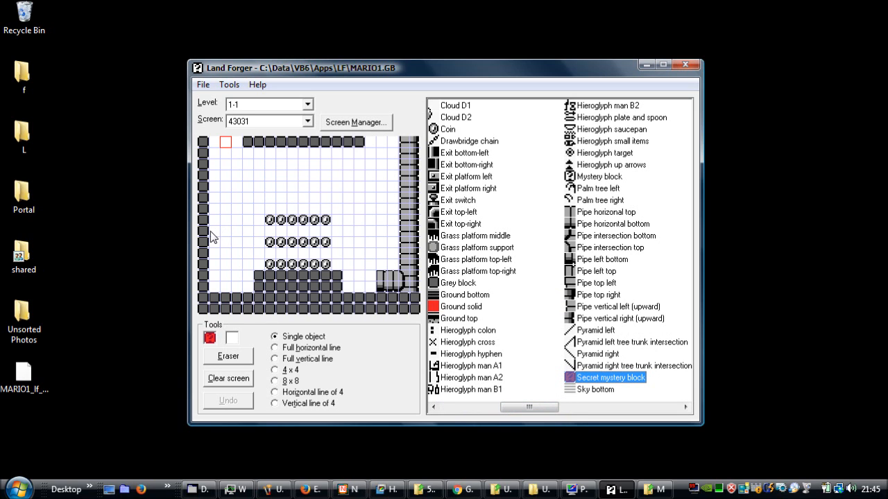
{"action": "left_click", "coordinate": [215, 253]}
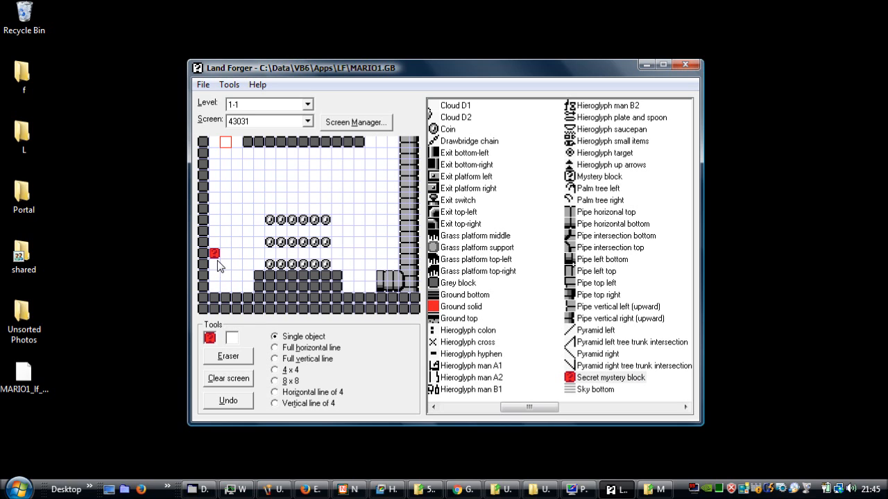
Step: Reopen the Screen Manager and move the level 1-1 Super Mushroom power-up from screen 7 to screen 1
{"action": "left_click", "coordinate": [357, 122]}
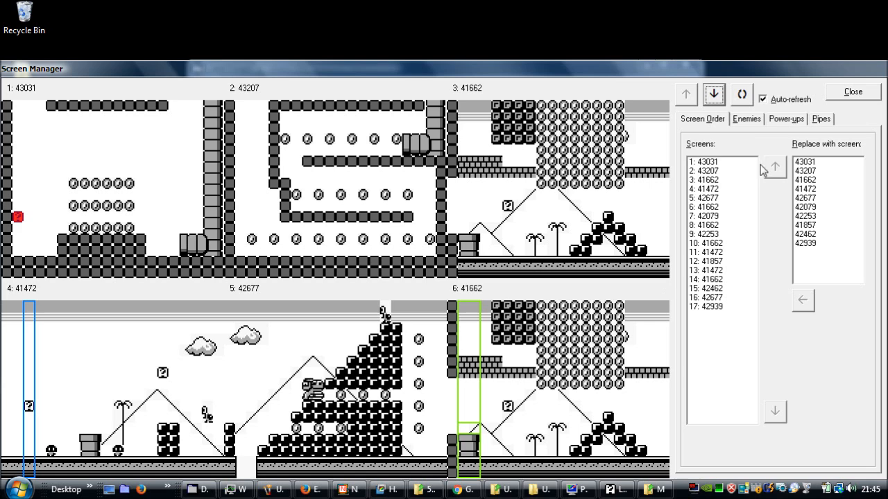
{"action": "left_click", "coordinate": [769, 119]}
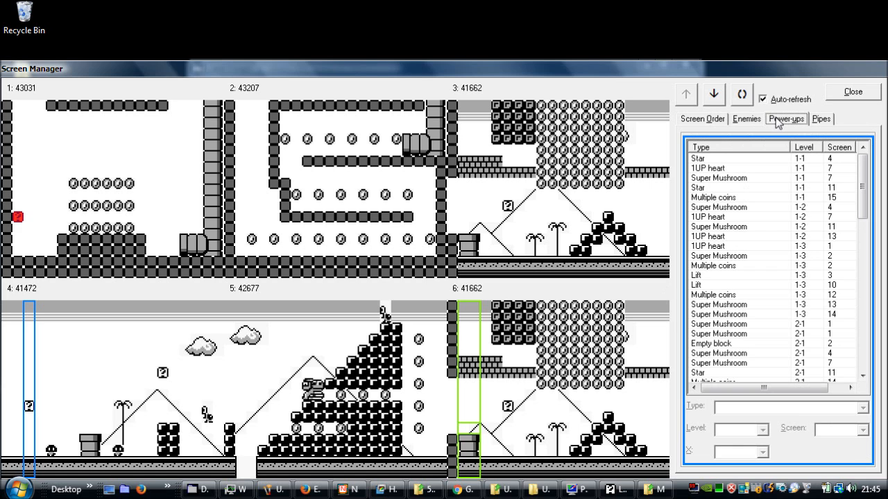
{"action": "left_click", "coordinate": [719, 178]}
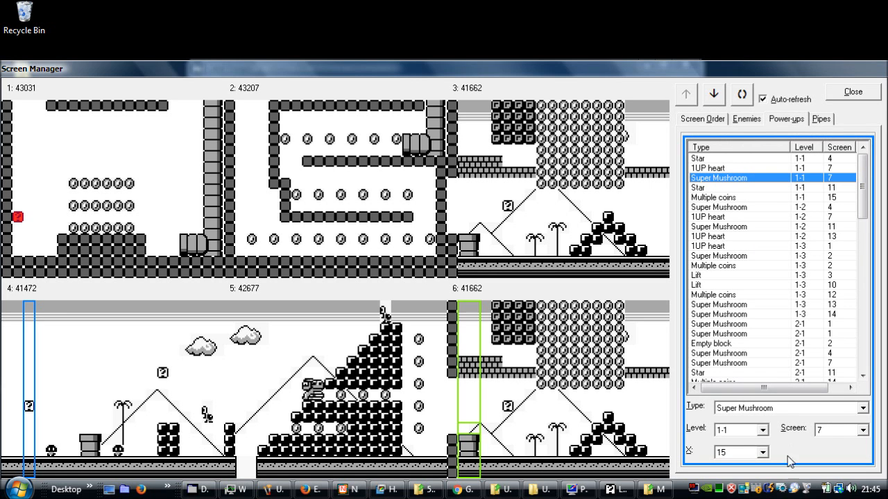
{"action": "left_click", "coordinate": [843, 430]}
{"action": "scroll", "coordinate": [836, 374], "scroll_direction": "up", "scroll_amount": 2}
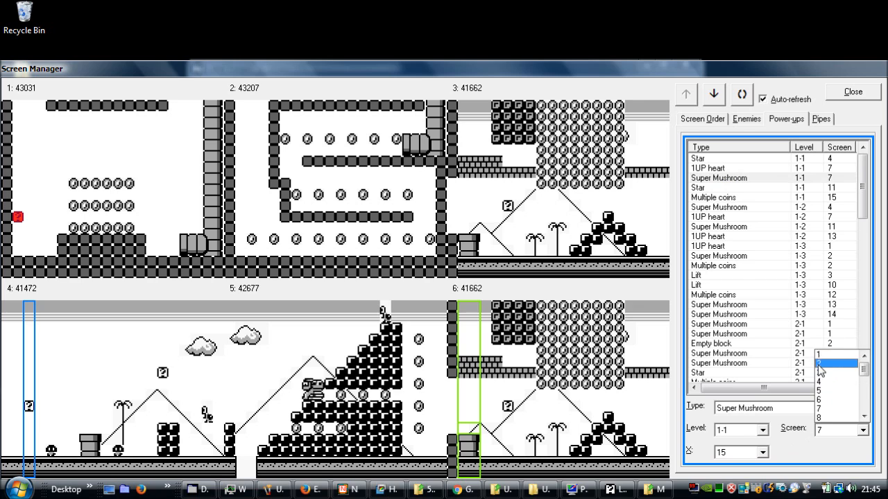
{"action": "left_click", "coordinate": [821, 358]}
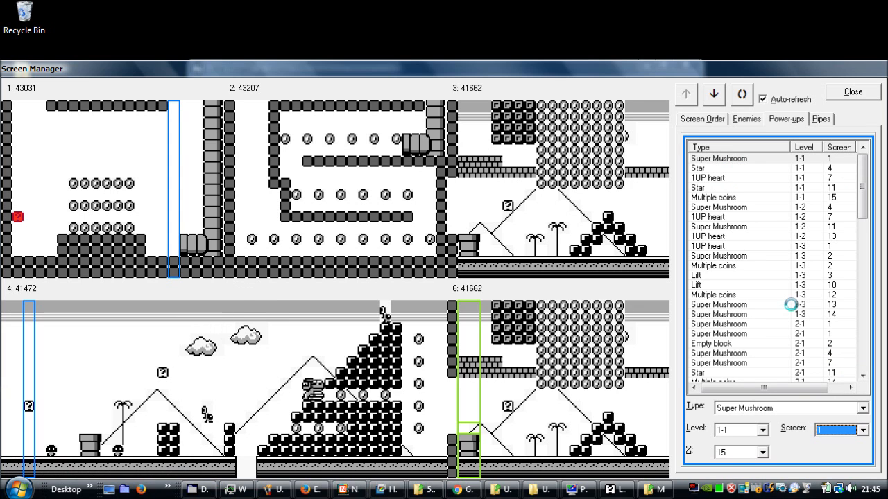
Step: Set the X position of the Super Mushroom on screen 1 to 1, aligned with the secret mystery block
{"action": "left_click", "coordinate": [737, 453]}
{"action": "scroll", "coordinate": [734, 416], "scroll_direction": "up", "scroll_amount": 3}
{"action": "left_click", "coordinate": [729, 387]}
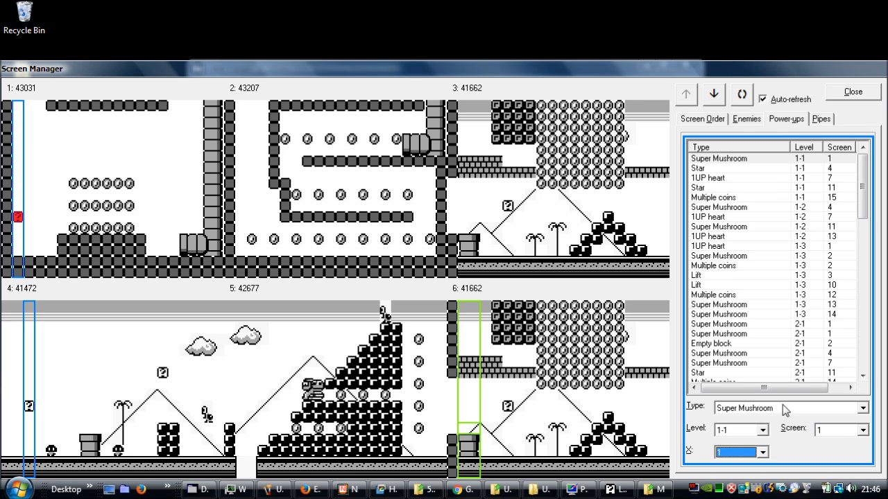
Step: Examine the settings of the pipe entered on screen 6, including the available bonus screens
{"action": "left_click", "coordinate": [819, 121]}
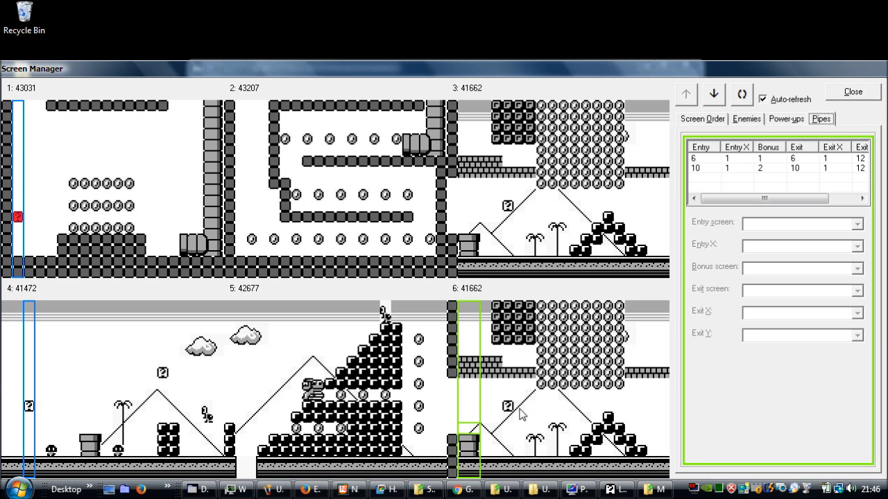
{"action": "left_click", "coordinate": [776, 161]}
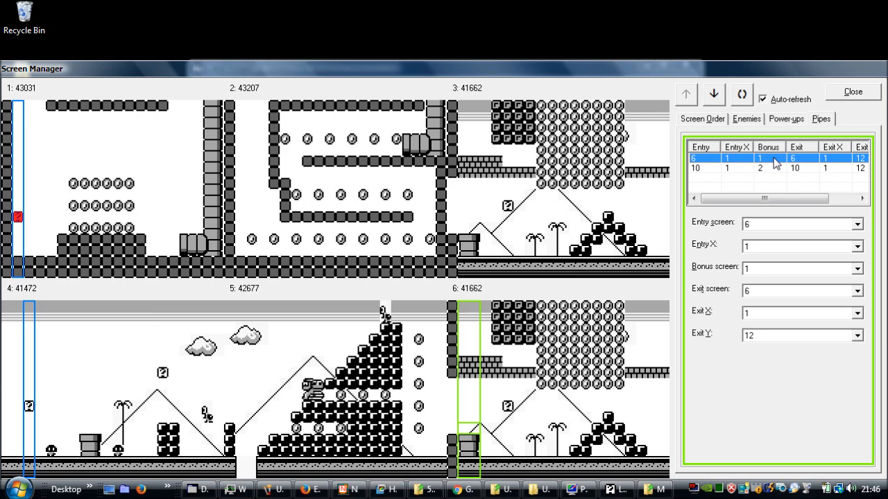
{"action": "left_click", "coordinate": [768, 269]}
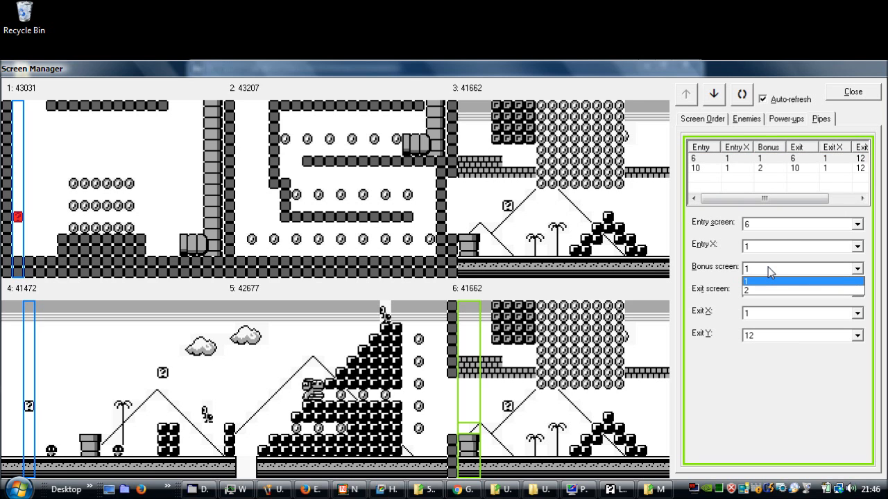
{"action": "left_click", "coordinate": [768, 267]}
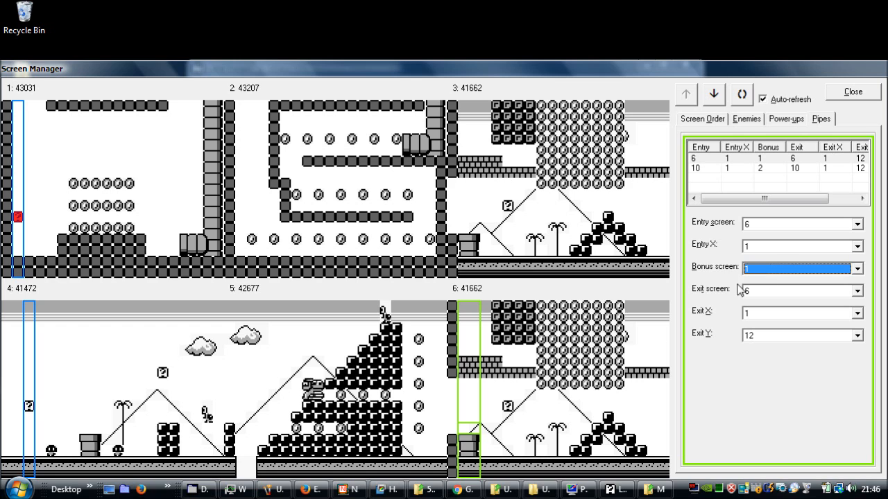
Step: Return to the level editor, open screen 41662 and place the Pipe top left and Pipe top right tiles above the ledge beyond the coin block
{"action": "left_click", "coordinate": [855, 92]}
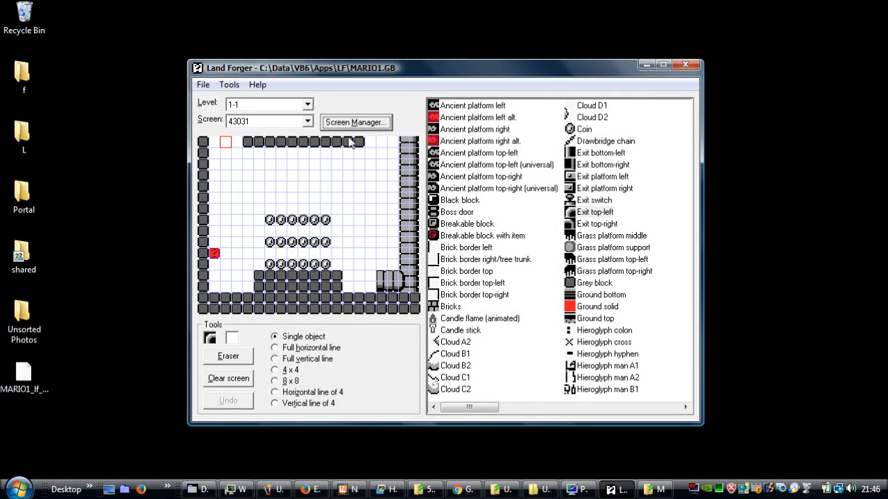
{"action": "left_click", "coordinate": [264, 121]}
{"action": "left_click", "coordinate": [248, 157]}
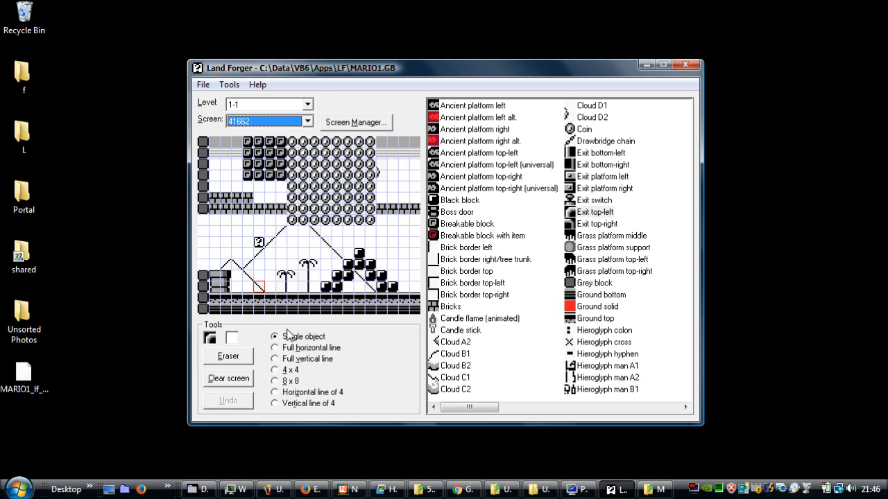
{"action": "left_click_drag", "start_coordinate": [491, 408], "coordinate": [590, 395]}
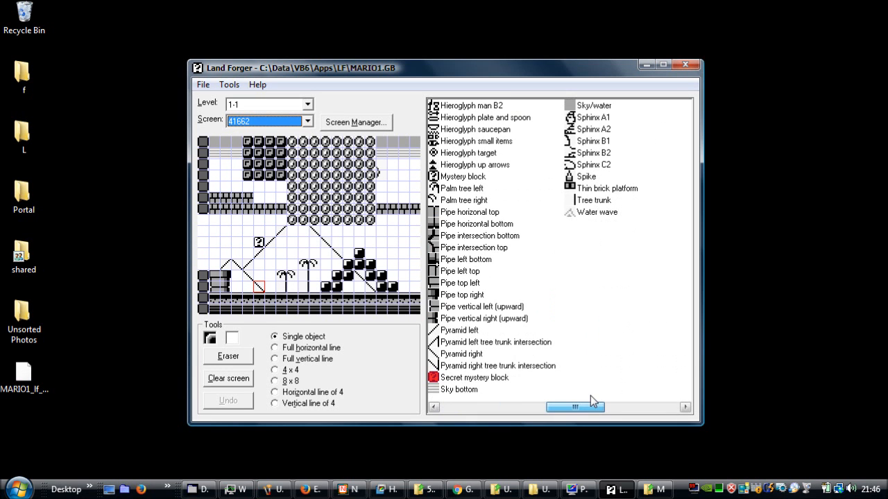
{"action": "left_click", "coordinate": [439, 285]}
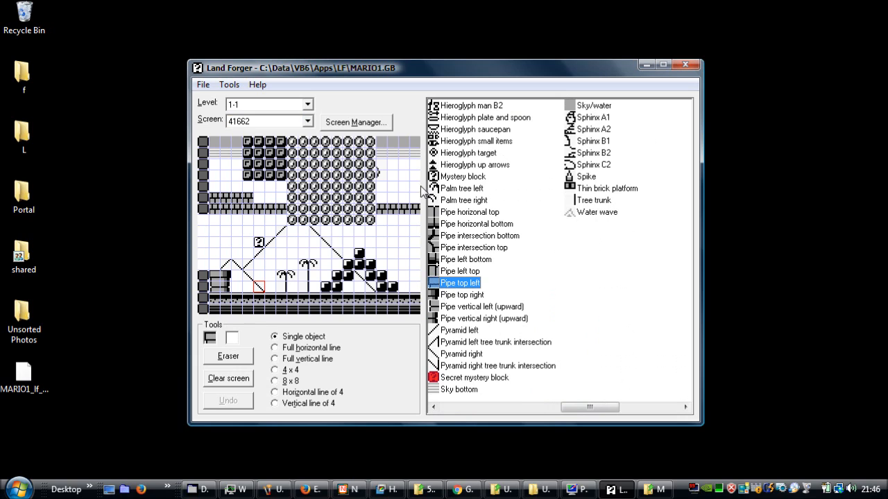
{"action": "left_click", "coordinate": [392, 186]}
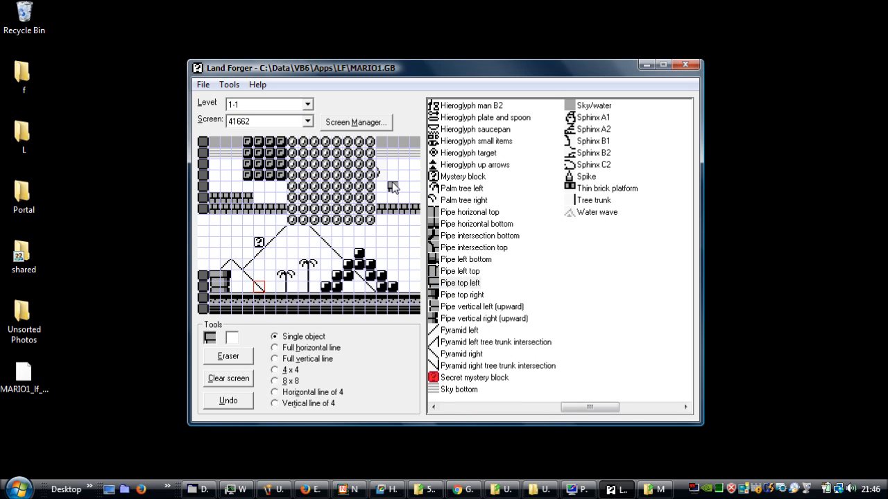
{"action": "left_click", "coordinate": [451, 297]}
{"action": "left_click", "coordinate": [405, 186]}
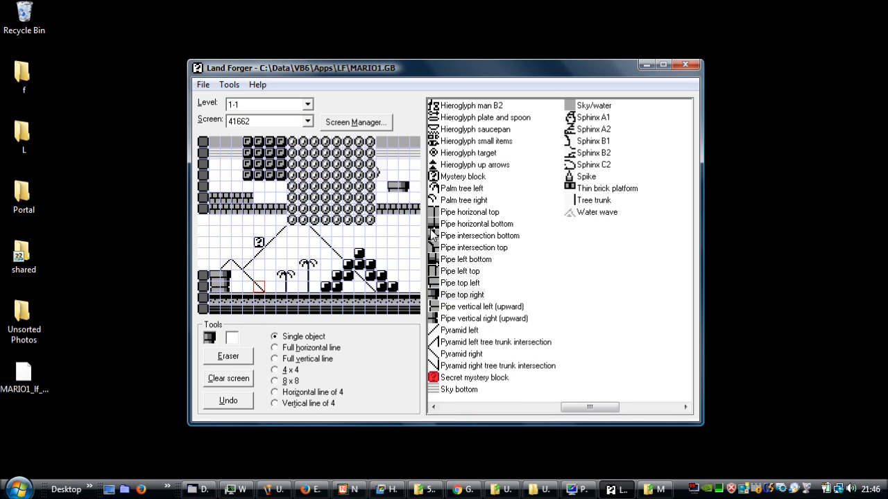
Step: Complete the new pipe down to the brick ledge with the Pipe vertical left (upward) and Pipe vertical right (upward) tiles
{"action": "left_click", "coordinate": [451, 307]}
{"action": "left_click", "coordinate": [393, 197]}
{"action": "left_click", "coordinate": [455, 320]}
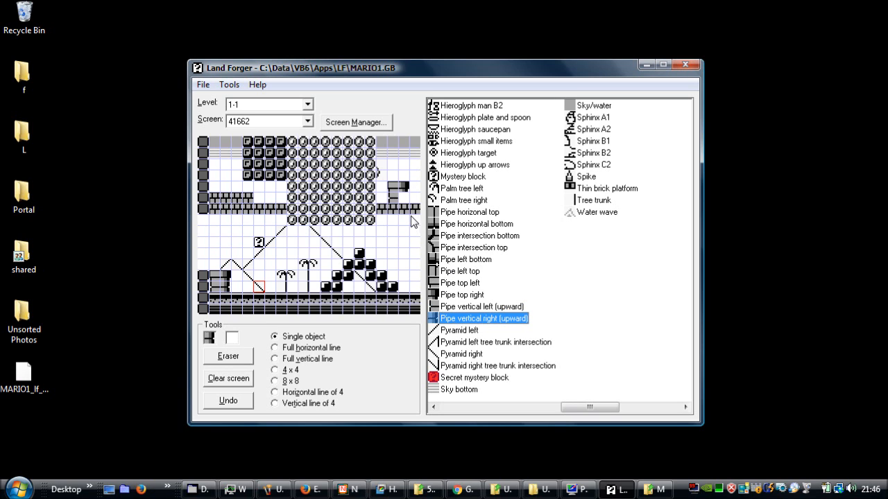
{"action": "left_click", "coordinate": [404, 197]}
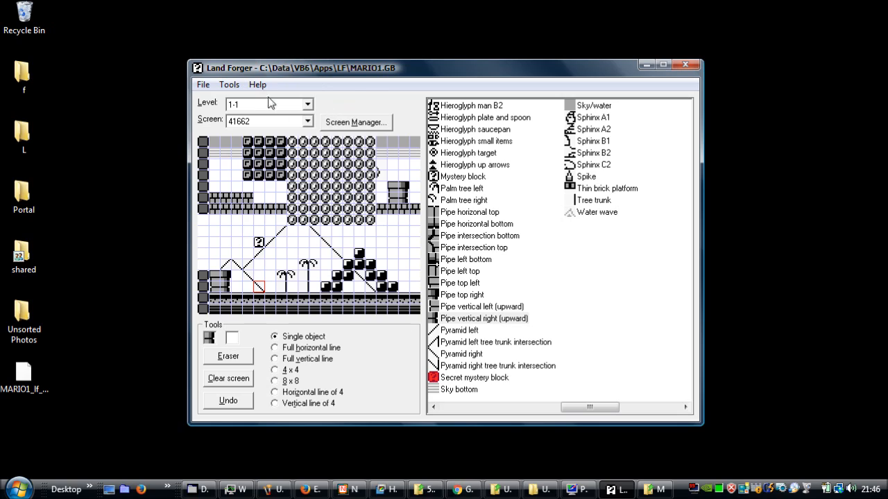
Step: Reopen the Screen Manager and set Exit X to 17 for the pipe entered on screen 6
{"action": "left_click", "coordinate": [340, 124]}
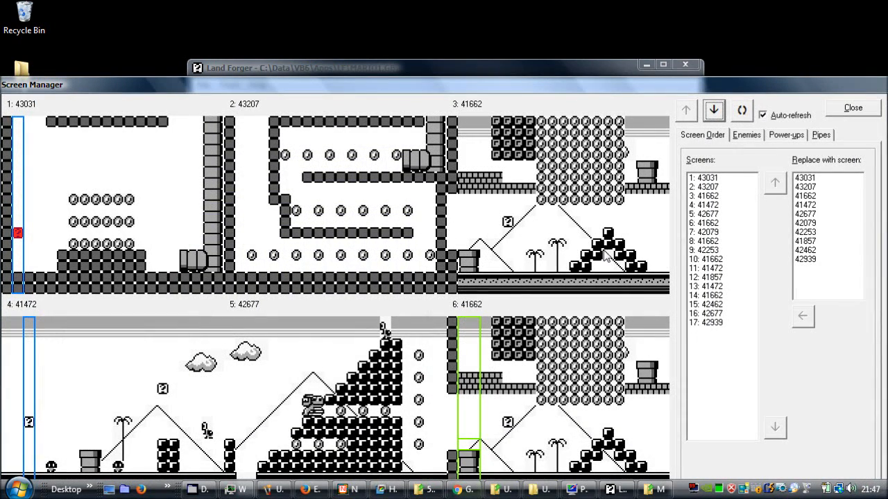
{"action": "left_click_drag", "start_coordinate": [678, 89], "coordinate": [673, 41]}
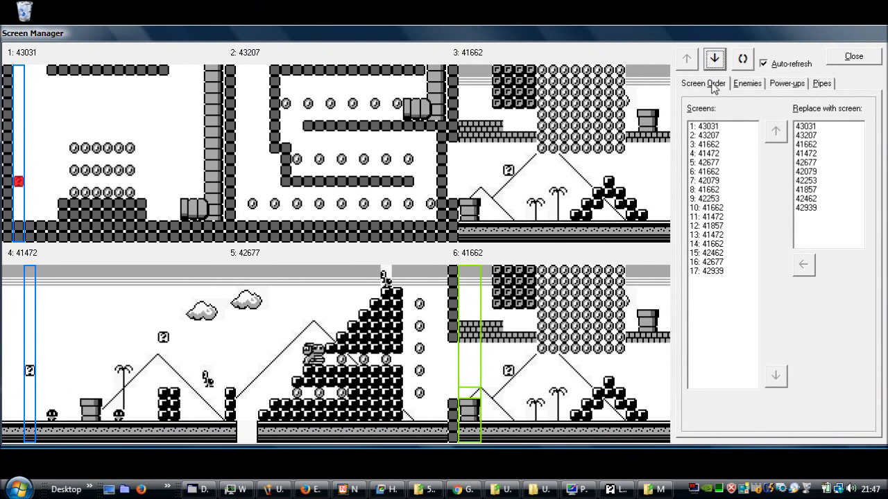
{"action": "left_click", "coordinate": [822, 83]}
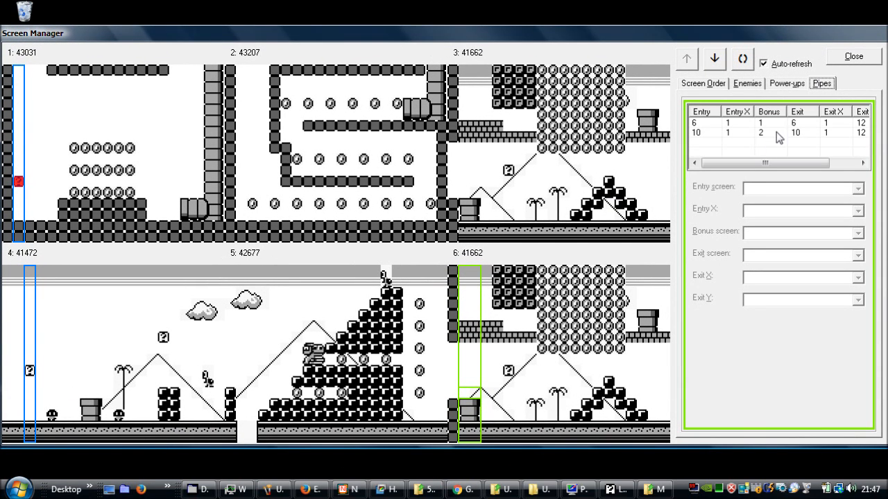
{"action": "left_click", "coordinate": [739, 134]}
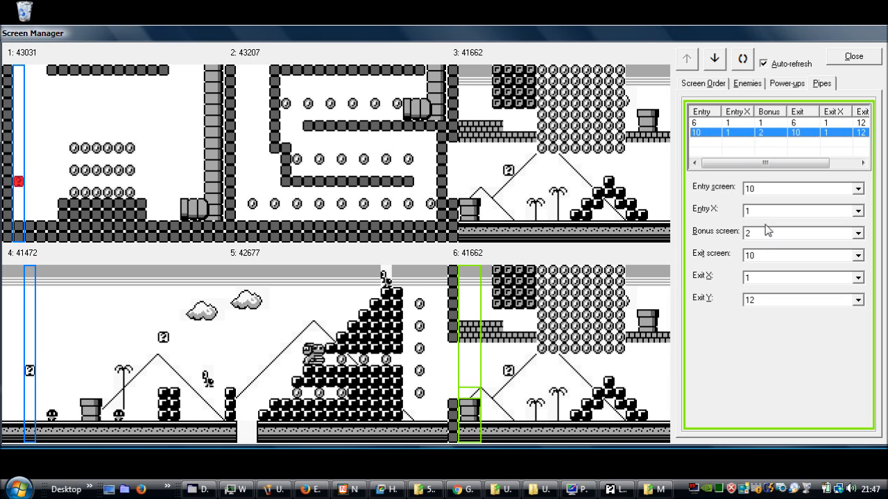
{"action": "left_click", "coordinate": [722, 123]}
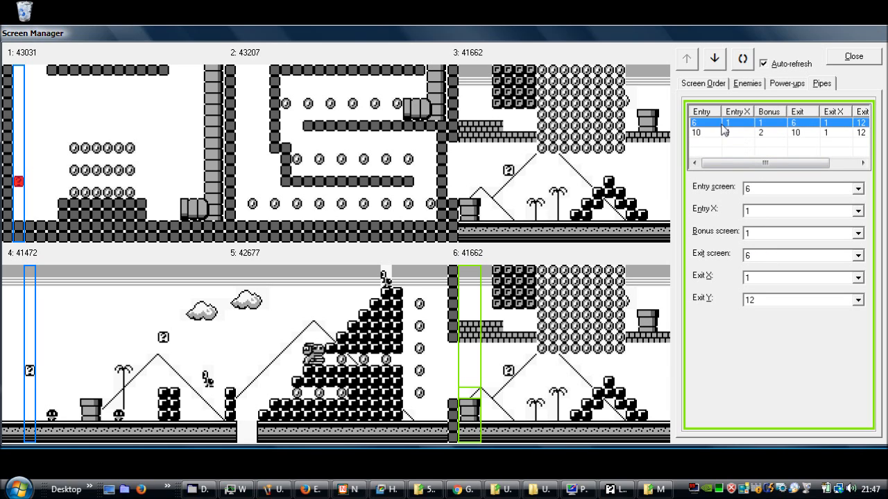
{"action": "left_click", "coordinate": [765, 279]}
{"action": "scroll", "coordinate": [764, 326], "scroll_direction": "down", "scroll_amount": 4}
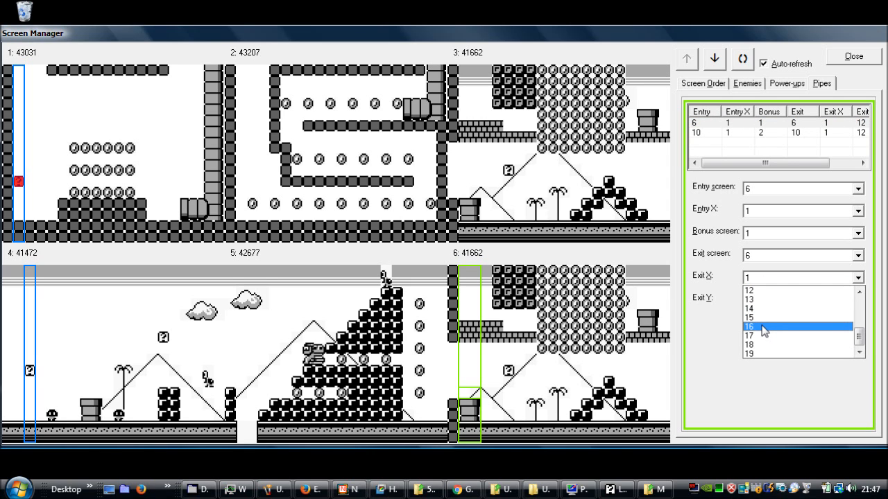
{"action": "left_click", "coordinate": [759, 335]}
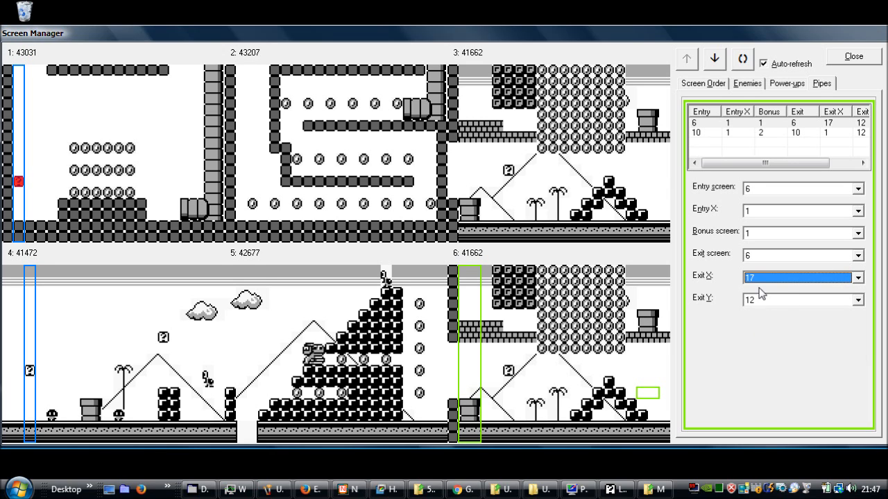
{"action": "left_click", "coordinate": [760, 300]}
{"action": "scroll", "coordinate": [768, 350], "scroll_direction": "up", "scroll_amount": 1}
{"action": "scroll", "coordinate": [768, 347], "scroll_direction": "up", "scroll_amount": 3}
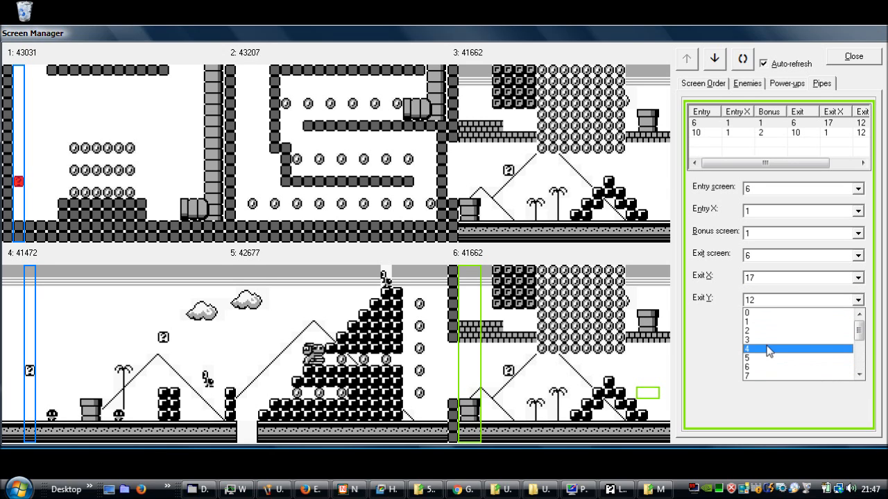
{"action": "left_click", "coordinate": [770, 335]}
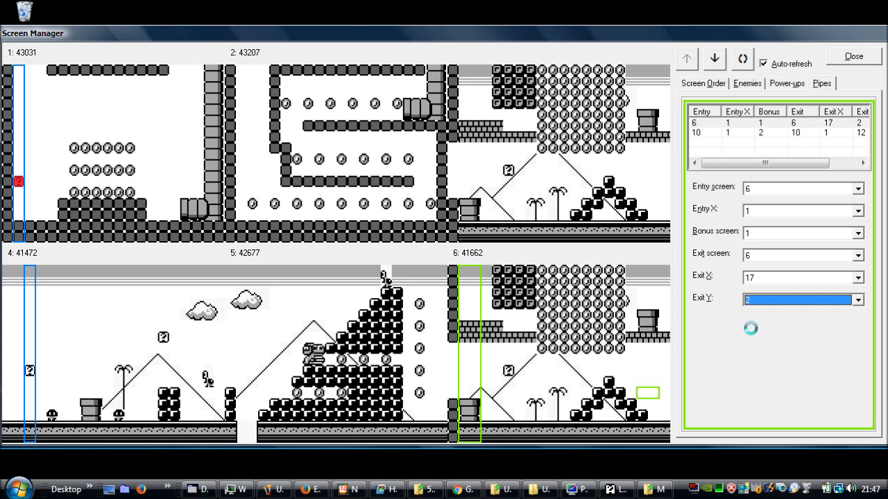
Step: Set Exit Y to 4 for the pipe entered on screen 6, and close the Screen Manager
{"action": "left_click", "coordinate": [783, 299]}
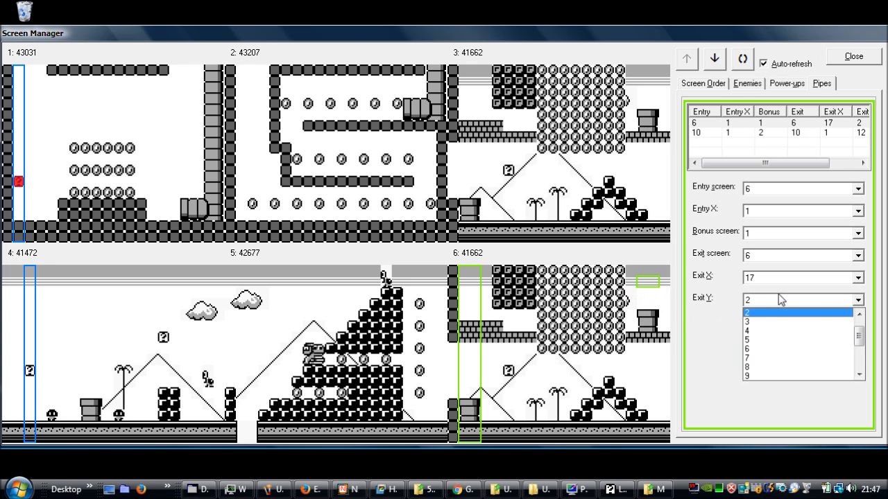
{"action": "left_click", "coordinate": [763, 331]}
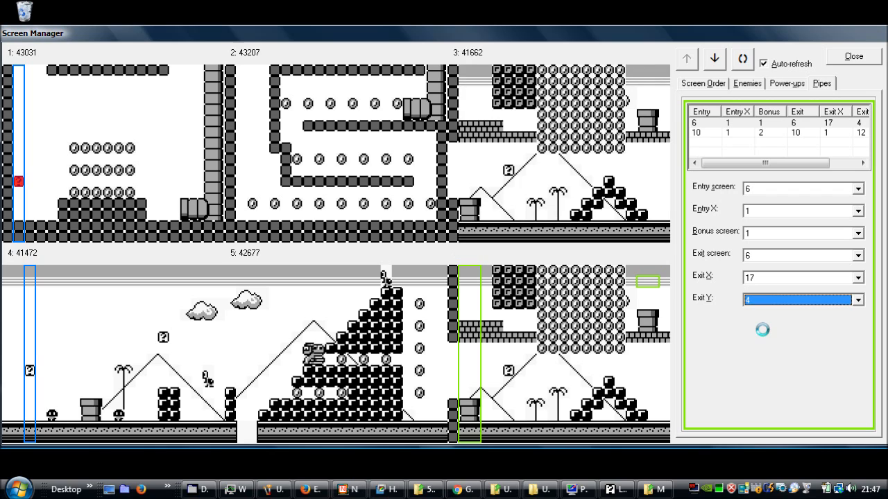
{"action": "left_click", "coordinate": [857, 63]}
{"action": "left_click", "coordinate": [855, 57]}
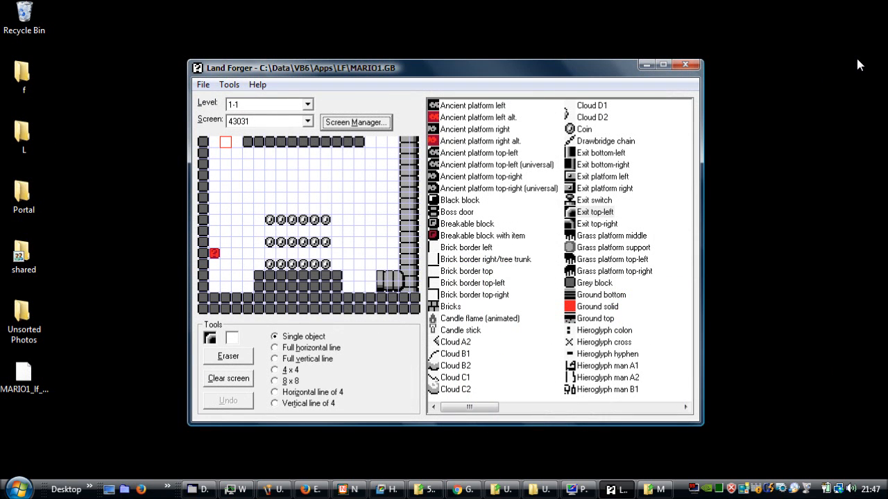
Step: Save the edited ROM to the Desktop as MARIO1_lf_1.gb and dismiss the save report
{"action": "left_click", "coordinate": [201, 86]}
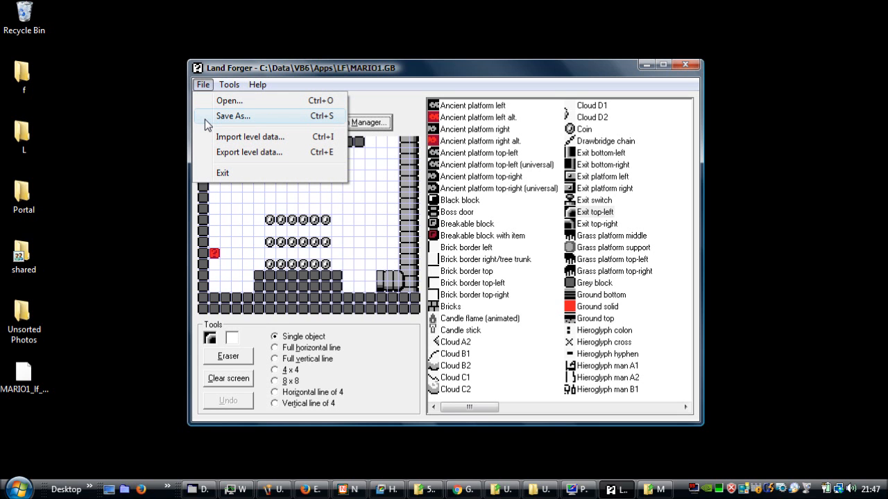
{"action": "left_click", "coordinate": [206, 117]}
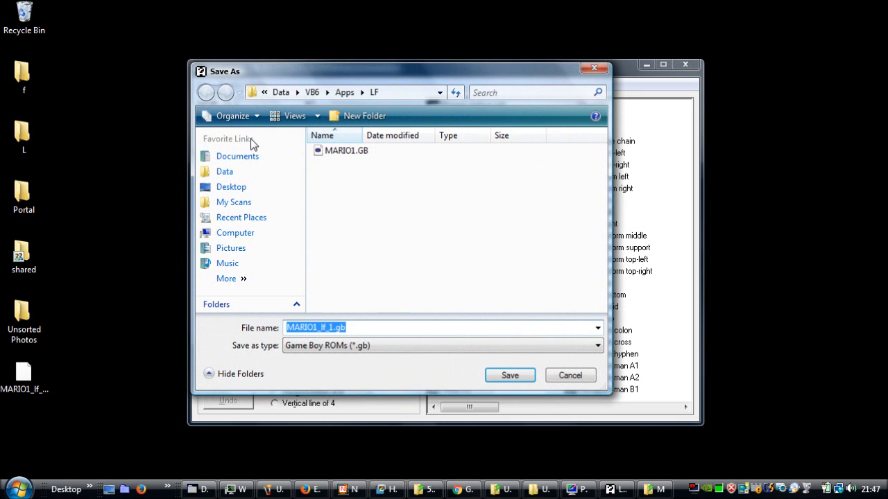
{"action": "left_click", "coordinate": [238, 192]}
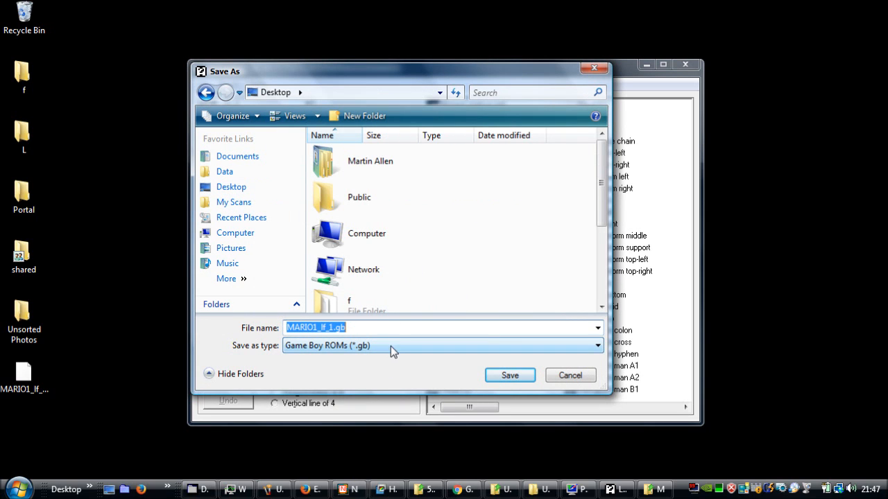
{"action": "left_click_drag", "start_coordinate": [600, 182], "coordinate": [602, 285]}
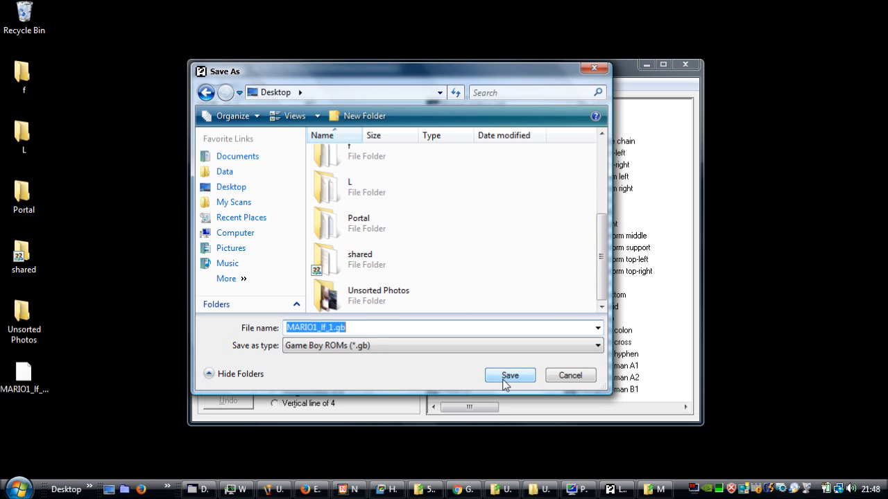
{"action": "left_click", "coordinate": [506, 383]}
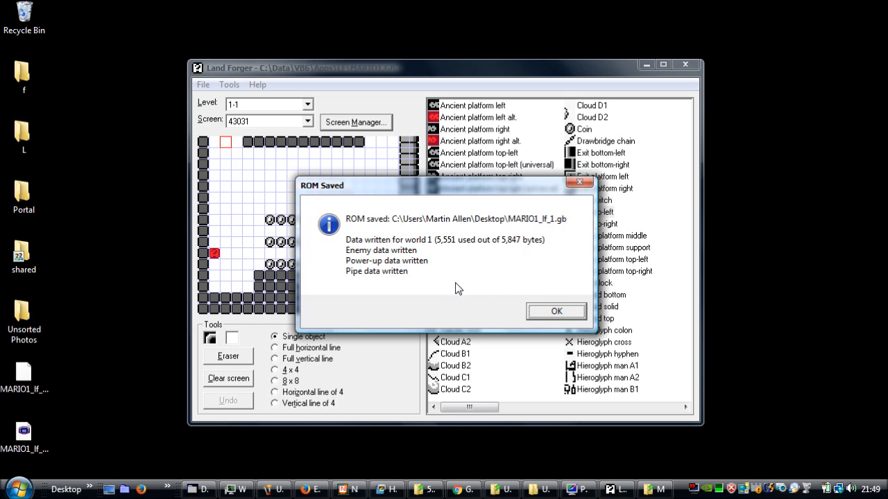
{"action": "left_click", "coordinate": [541, 316]}
Step: Open the saved ROM from the desktop in VisualBoyAdvance, bring the emulator window into view and start the game
{"action": "double_click", "coordinate": [21, 446]}
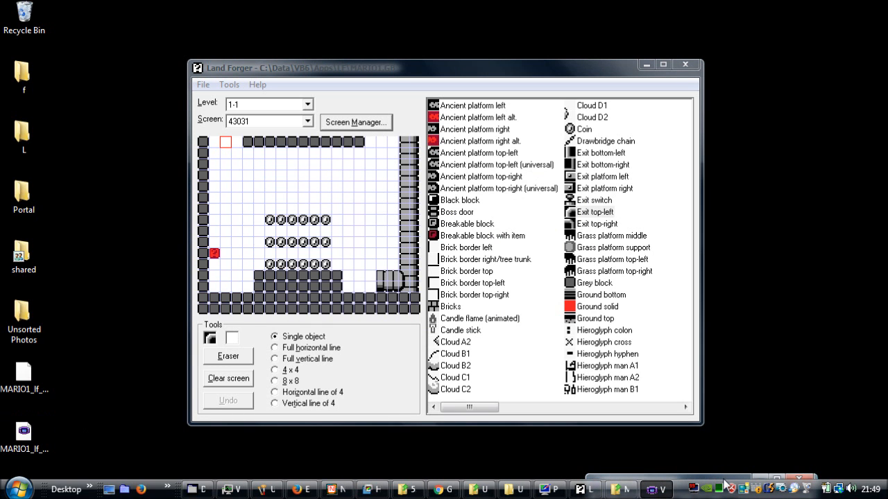
{"action": "left_click_drag", "start_coordinate": [725, 477], "coordinate": [342, 151]}
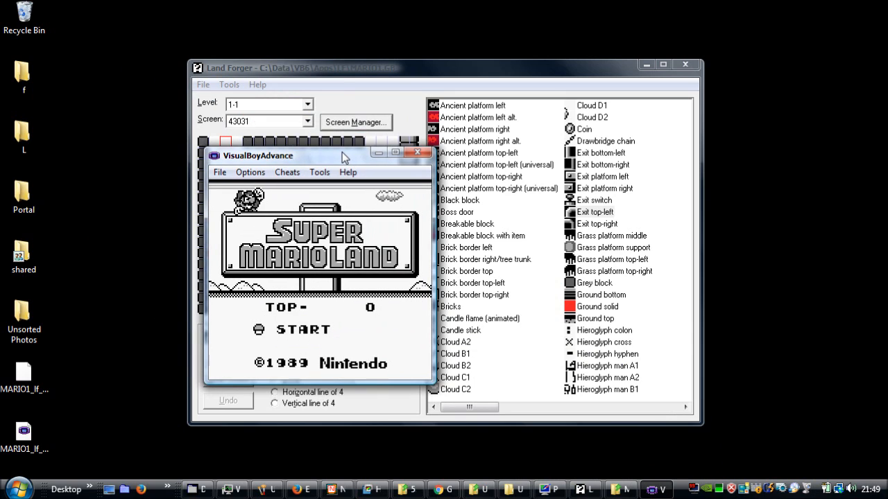
{"action": "key", "text": "Return"}
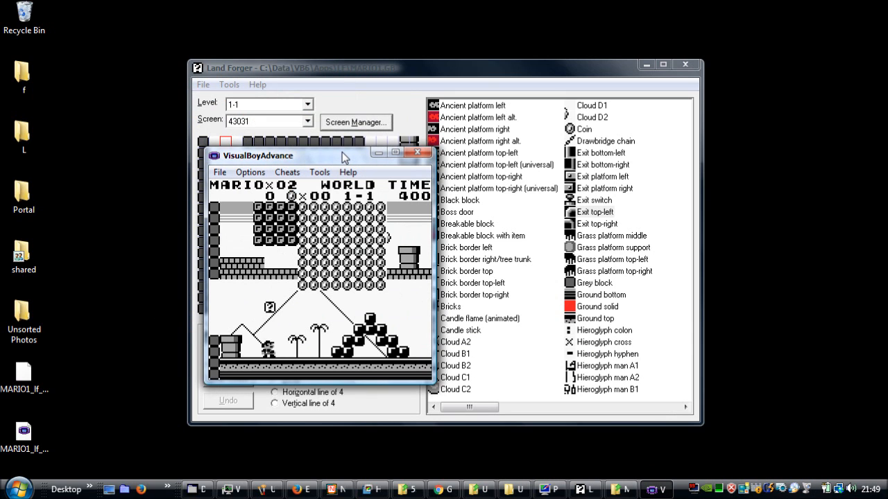
Step: Play the start of level 1-1, hitting the first question block, collecting coins from the large coin field and crossing the block pyramid
{"action": "key", "text": "Right"}
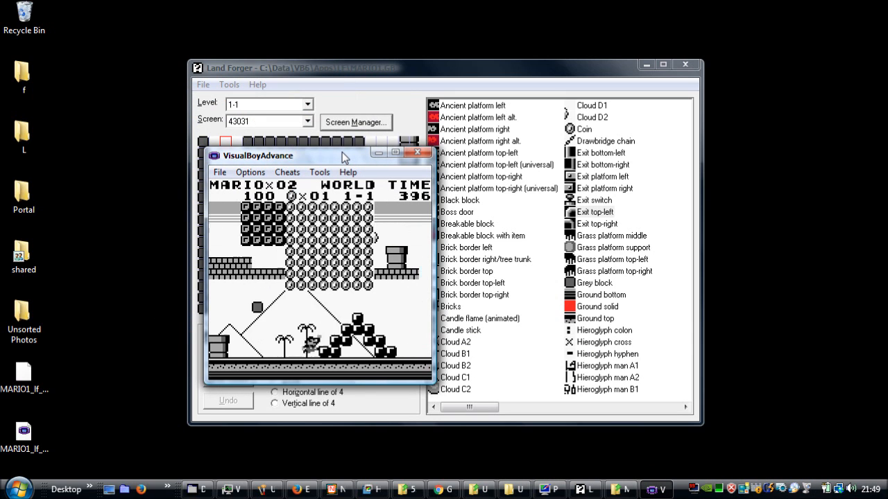
{"action": "key", "text": "z"}
{"action": "key", "text": "Left"}
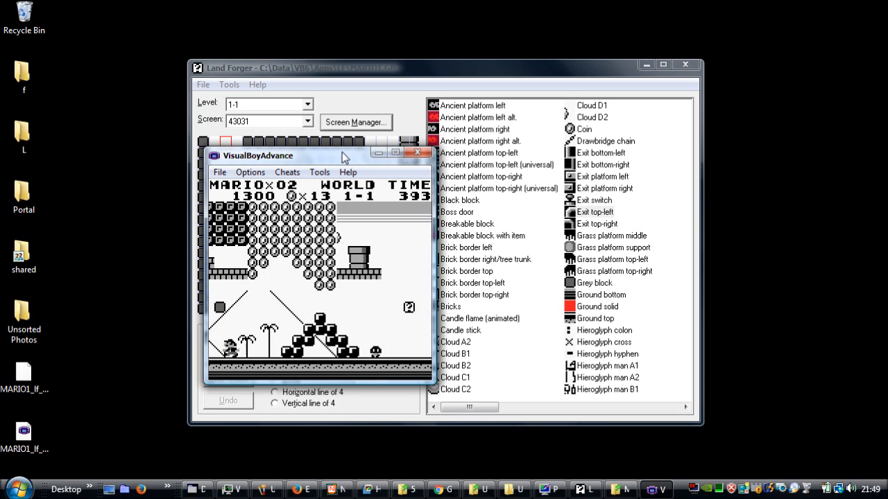
{"action": "key", "text": "Right"}
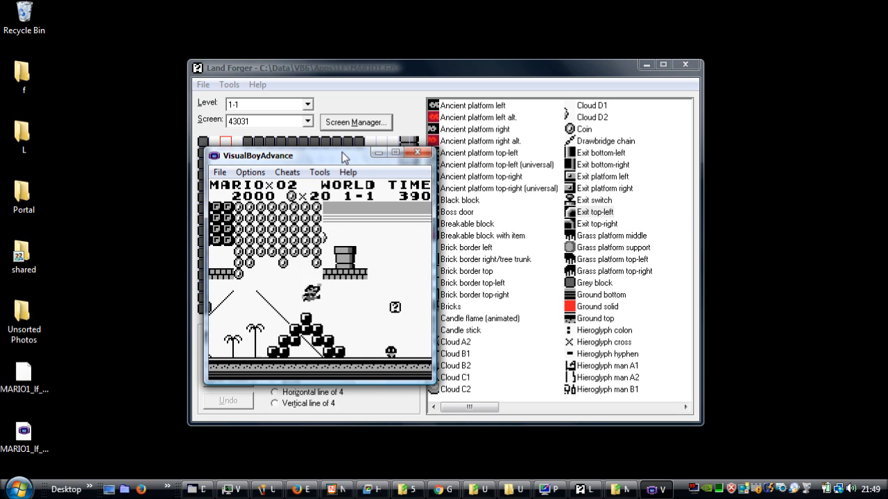
{"action": "key", "text": "z"}
{"action": "key", "text": "Right"}
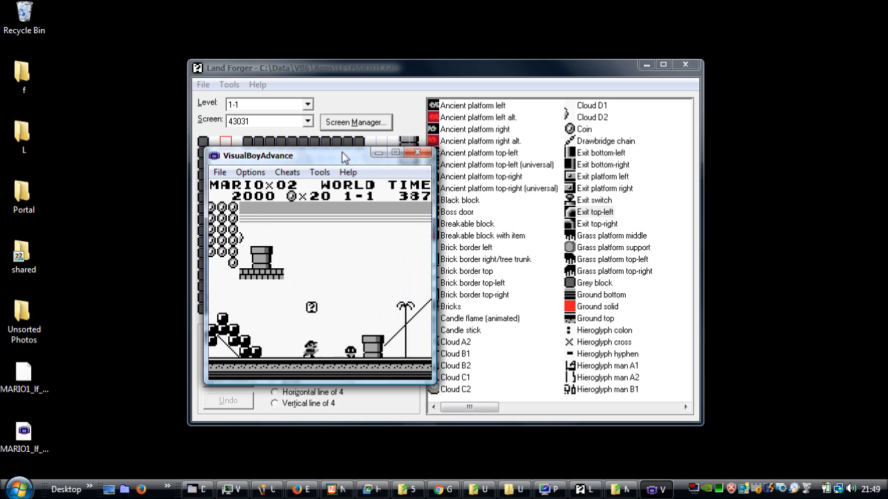
Step: Hit the question block before the next pipe, collect the star and advance past the following question block to the gap
{"action": "key", "text": "Right"}
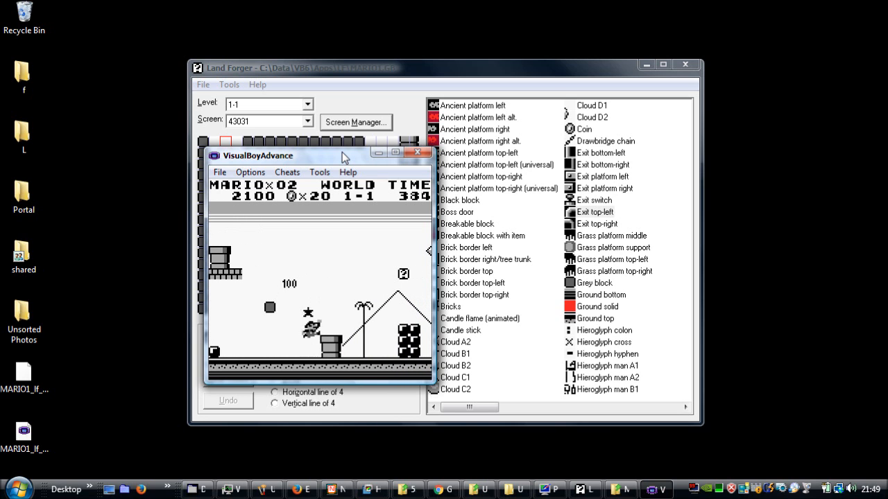
{"action": "key", "text": "z"}
{"action": "key", "text": "Right"}
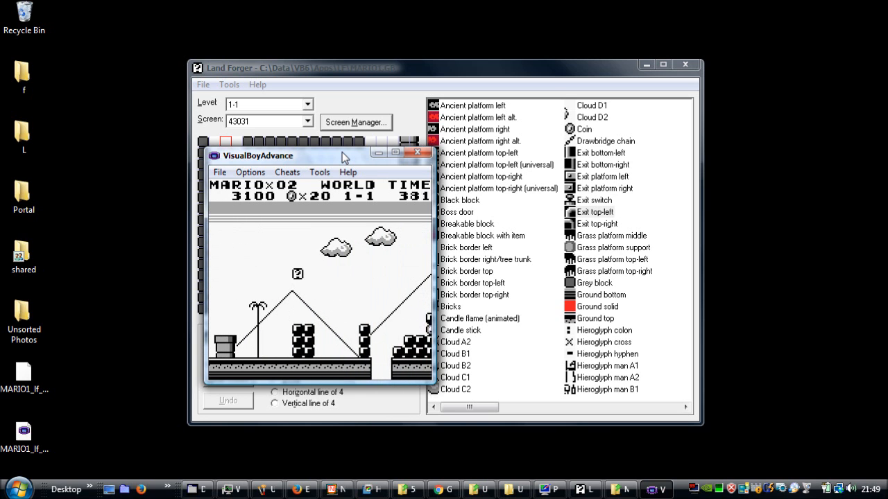
{"action": "key", "text": "z"}
{"action": "key", "text": "Right"}
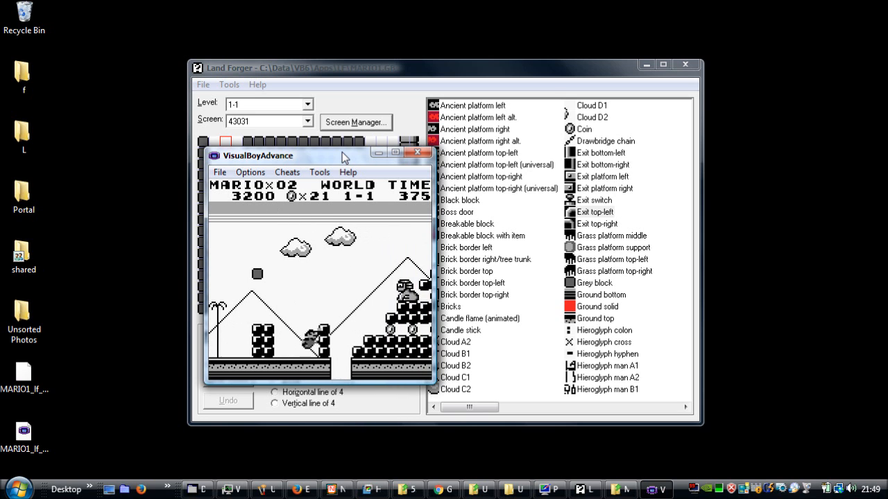
Step: Cross the gap, collect coins along the block staircase and enter the pipe beyond it
{"action": "key", "text": "Right"}
{"action": "key", "text": "z"}
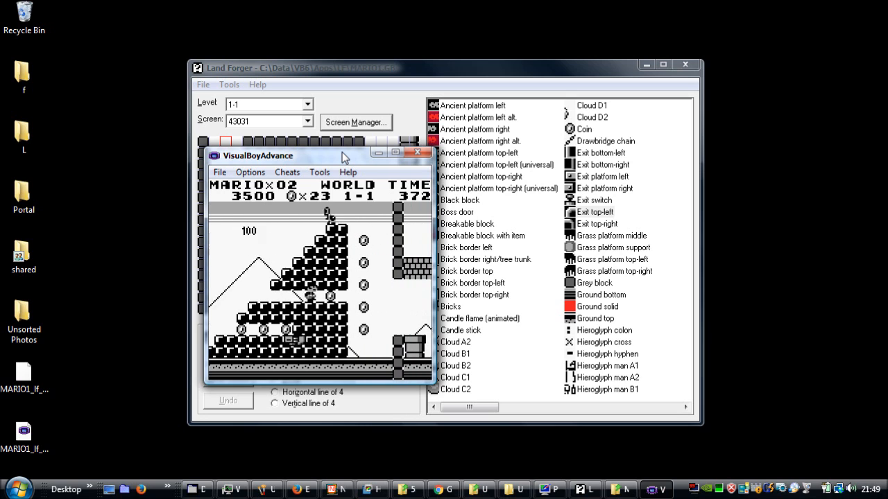
{"action": "key", "text": "Right"}
{"action": "key", "text": "z"}
{"action": "key", "text": "Down"}
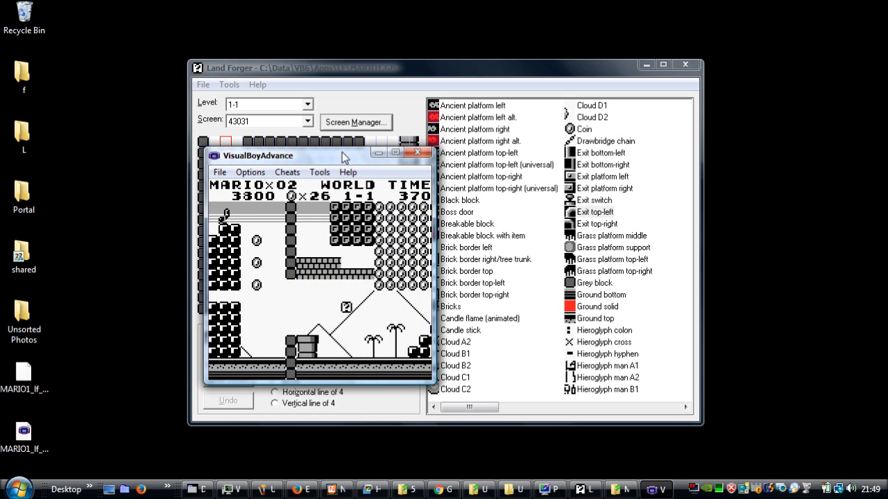
Step: Test the bonus room reached through the pipe by collecting its power-up item and the first coins
{"action": "key", "text": "Right"}
{"action": "key", "text": "z"}
{"action": "key", "text": "Left"}
{"action": "key", "text": "z"}
{"action": "key", "text": "Right"}
{"action": "key", "text": "z"}
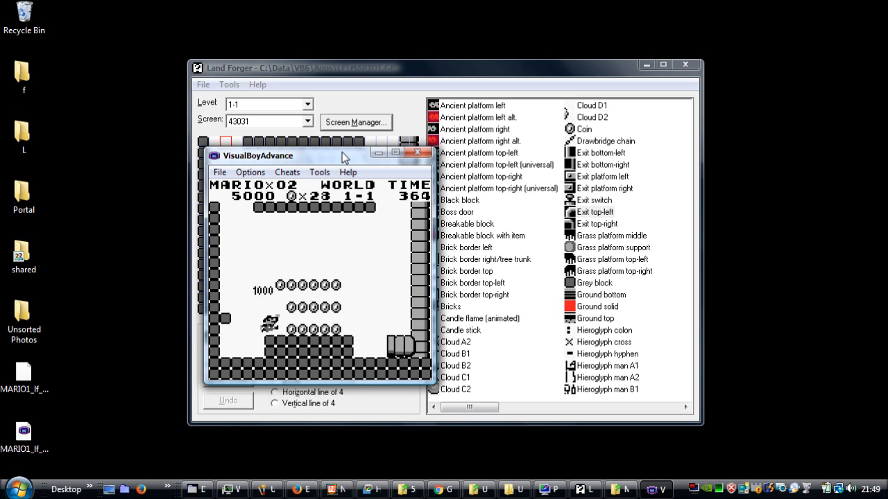
Step: Collect all the remaining coins in the bonus room and enter the sideways exit pipe
{"action": "key", "text": "Left"}
{"action": "key", "text": "z"}
{"action": "key", "text": "Right"}
{"action": "key", "text": "z"}
{"action": "key", "text": "Left"}
{"action": "key", "text": "Right"}
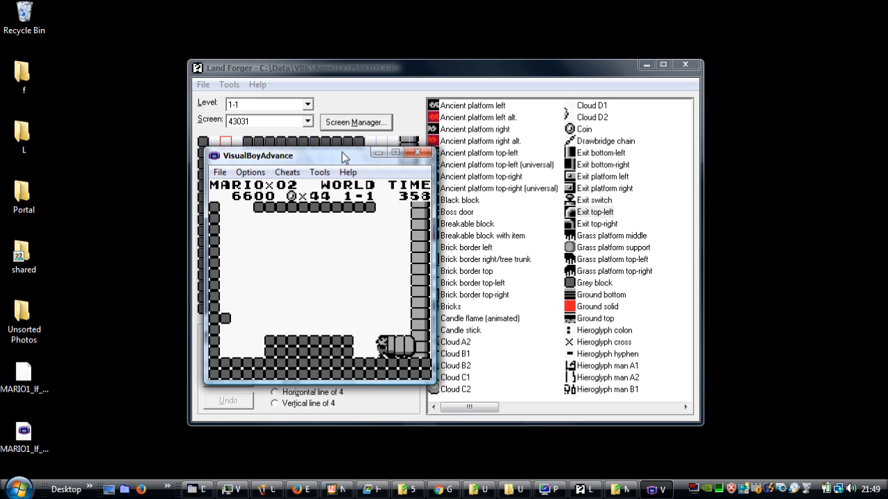
Step: Return from the bonus room, collect coins from the coin field and the column past the raised platform, and pause the game
{"action": "key", "text": "Left"}
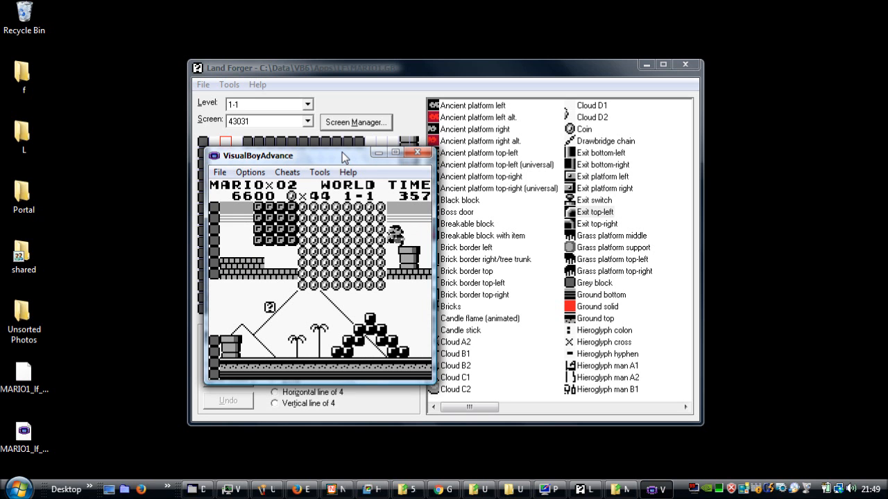
{"action": "key", "text": "Right"}
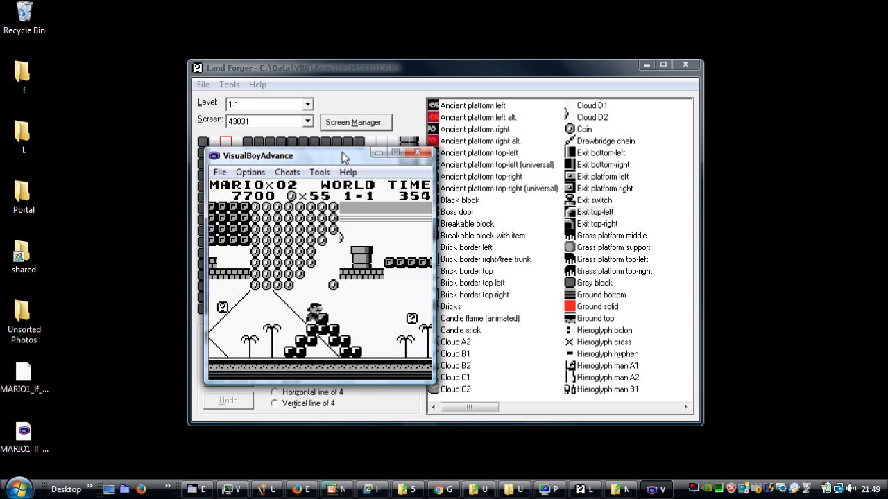
{"action": "key", "text": "Right"}
{"action": "key", "text": "z"}
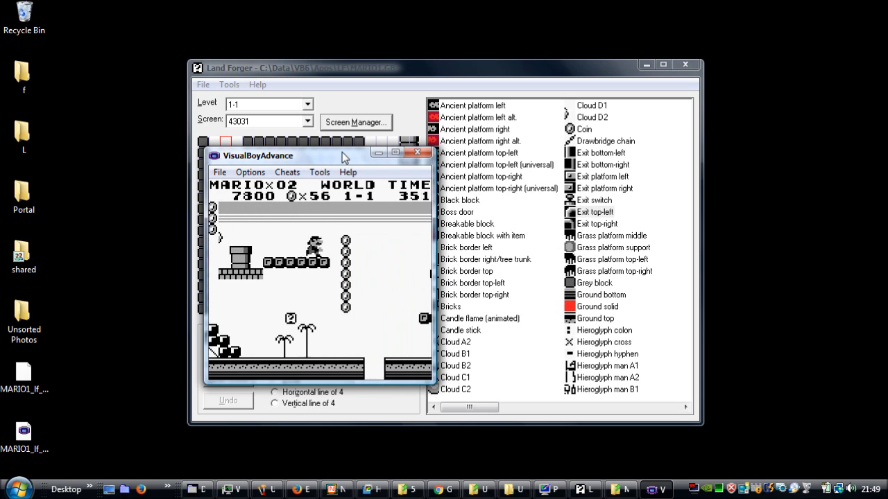
{"action": "key", "text": "z"}
{"action": "key", "text": "Return"}
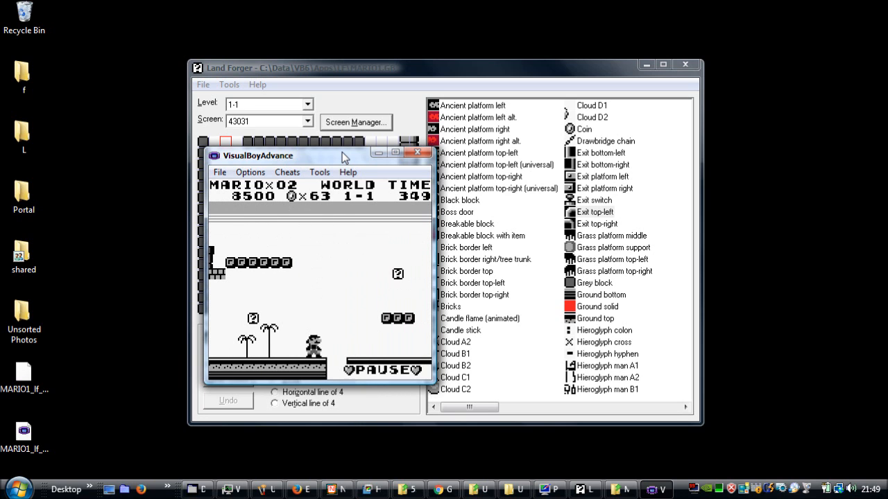